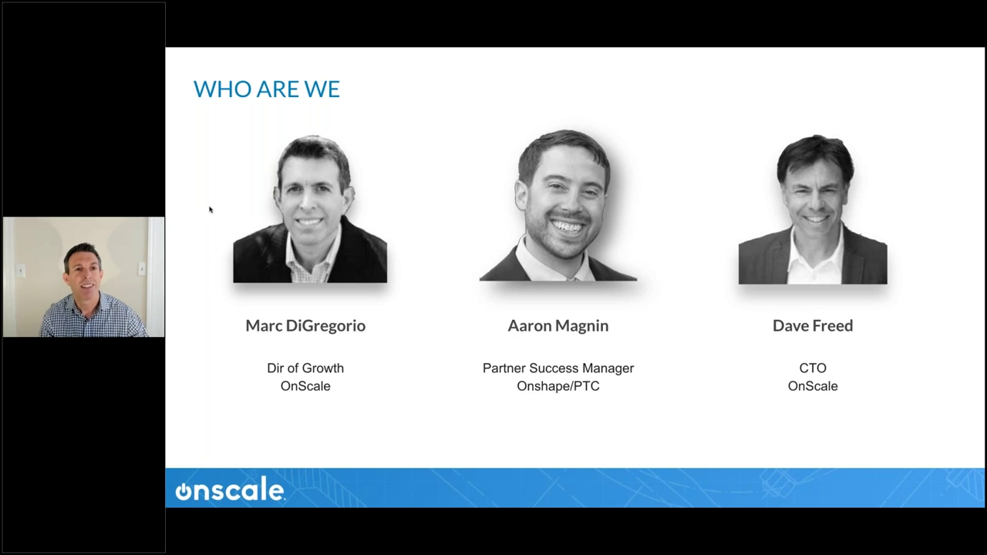
Advance the webinar slides past the OnScale/Onshape overview to the 'OnScale Solve with CFD!' slide.
{"action": "key", "text": "Right"}
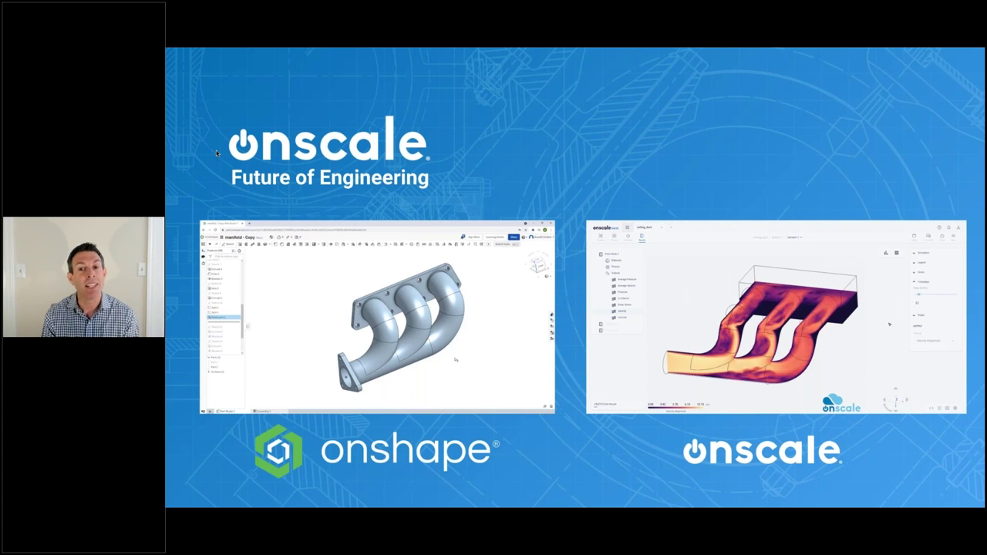
{"action": "key", "text": "Right"}
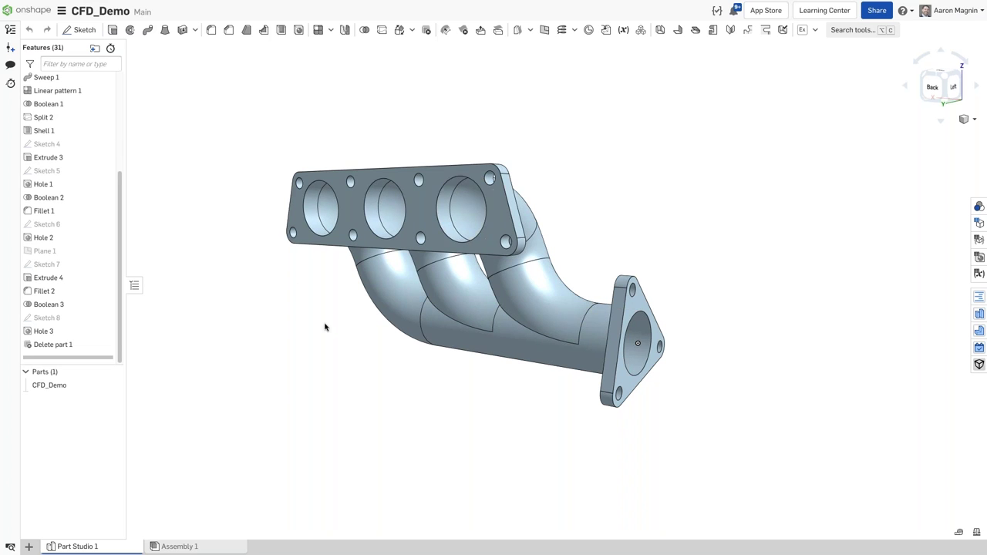
{"action": "key", "text": "s"}
Cap the outlet flange hole with a fill surface, Fill 1.
{"action": "left_click", "coordinate": [411, 318]}
{"action": "left_click", "coordinate": [634, 316]}
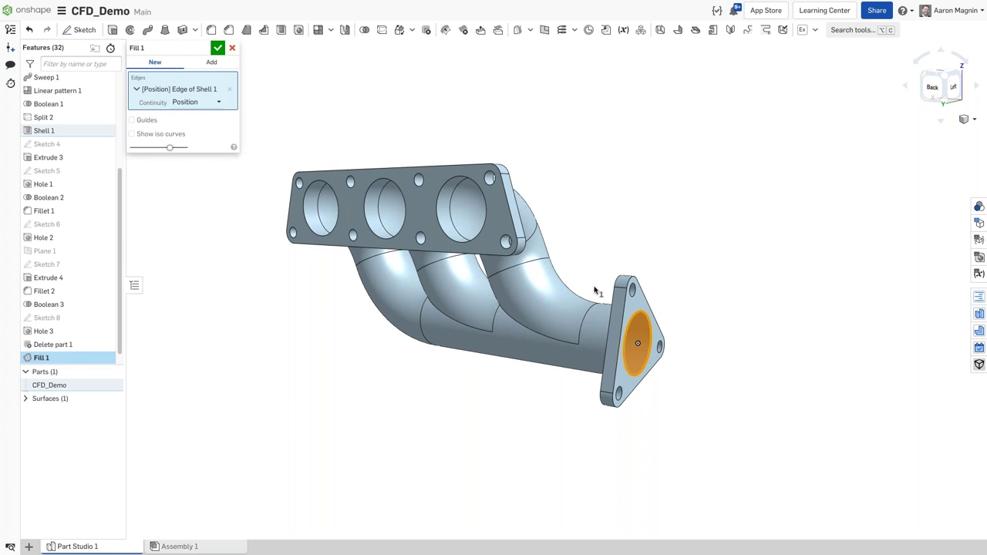
{"action": "left_click", "coordinate": [217, 48]}
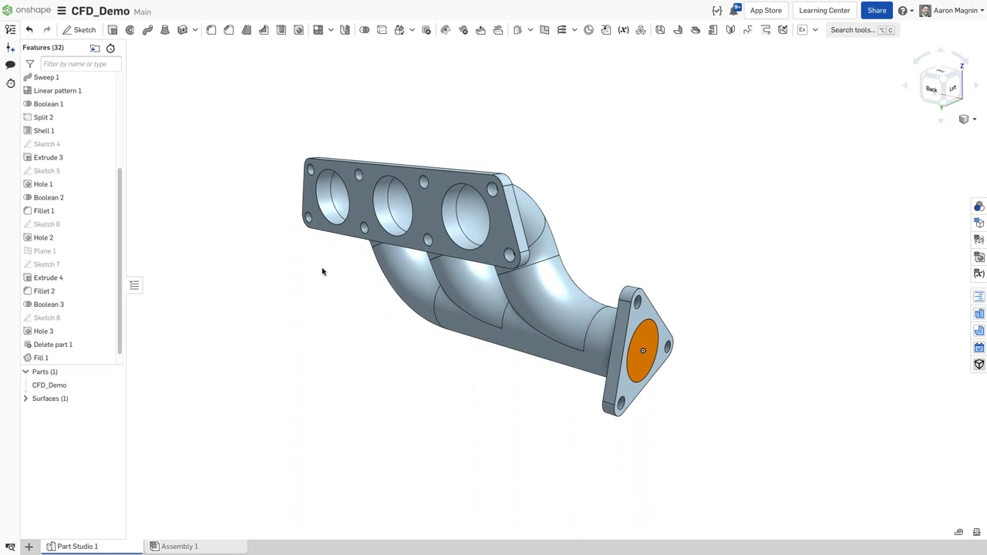
Cap the inlet flange face with Fill 2 using all 8 tangent-connected flange edges.
{"action": "key", "text": "s"}
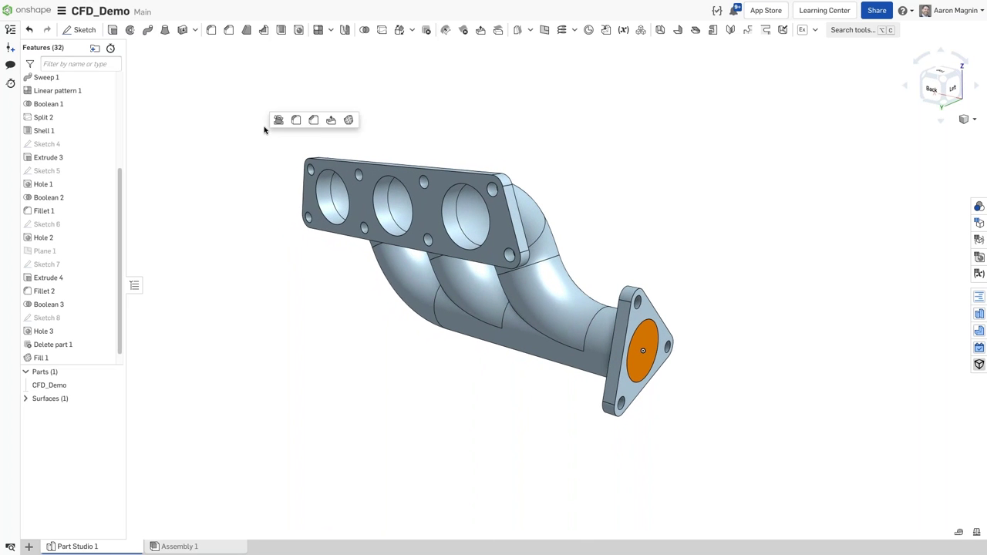
{"action": "left_click", "coordinate": [351, 121]}
{"action": "left_click", "coordinate": [331, 162]}
{"action": "right_click", "coordinate": [331, 162]}
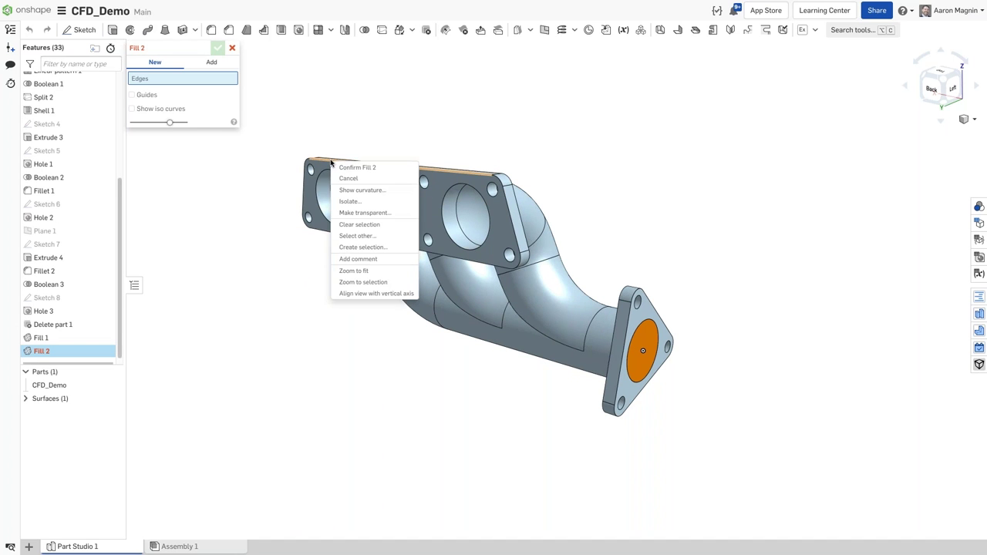
{"action": "left_click", "coordinate": [351, 247]}
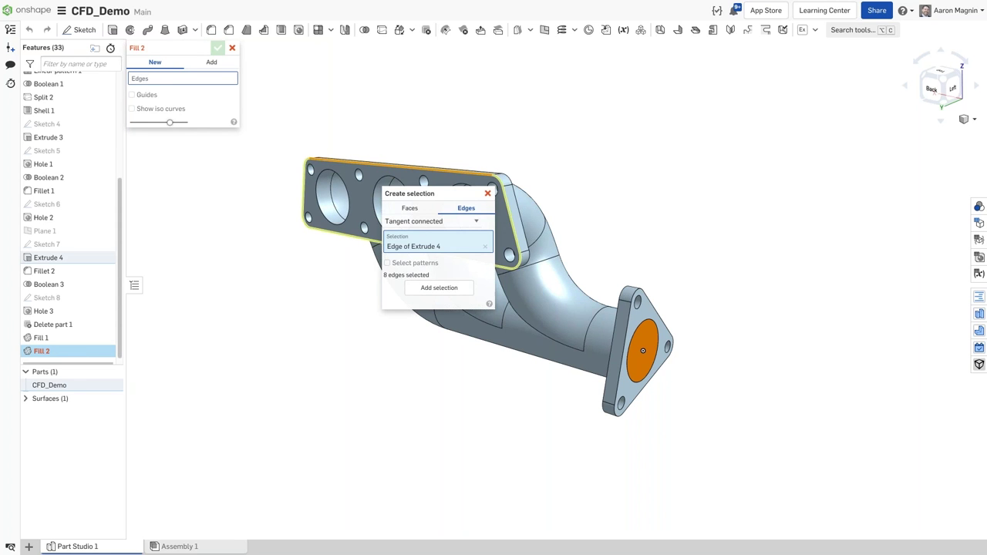
{"action": "left_click", "coordinate": [423, 287]}
{"action": "left_click", "coordinate": [216, 48]}
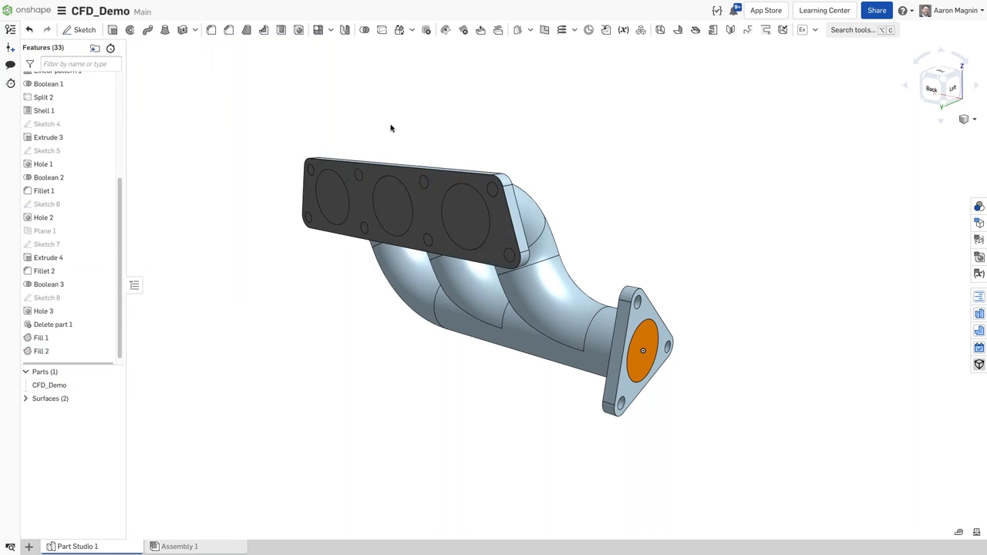
{"action": "mouse_move", "coordinate": [390, 126]}
{"action": "right_mouse_down"}
{"action": "mouse_move", "coordinate": [324, 131]}
{"action": "mouse_move", "coordinate": [388, 132]}
{"action": "right_mouse_up"}
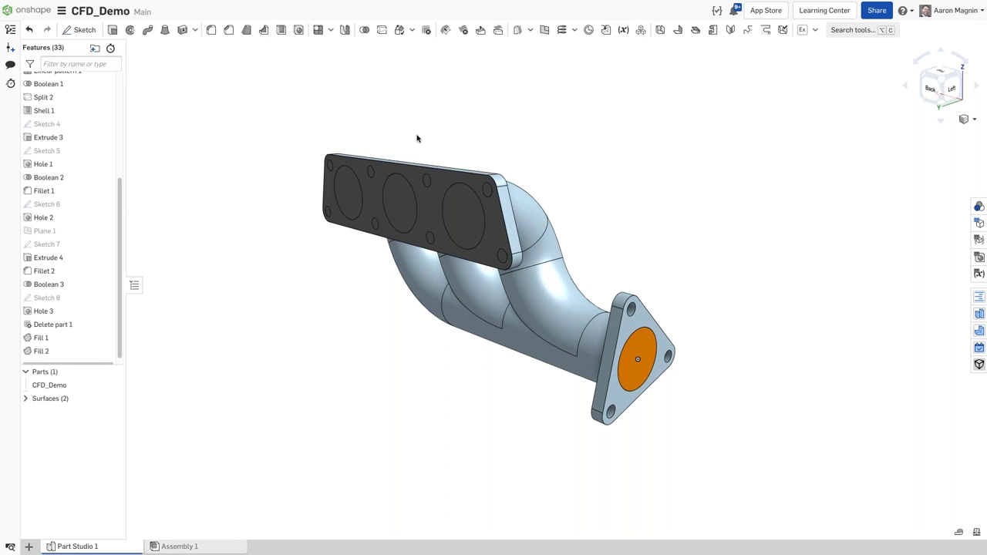
Enclose the CFD_Demo part with Surface 1 and Surface 2 into a solid flow volume, Enclose 1.
{"action": "key", "text": "s"}
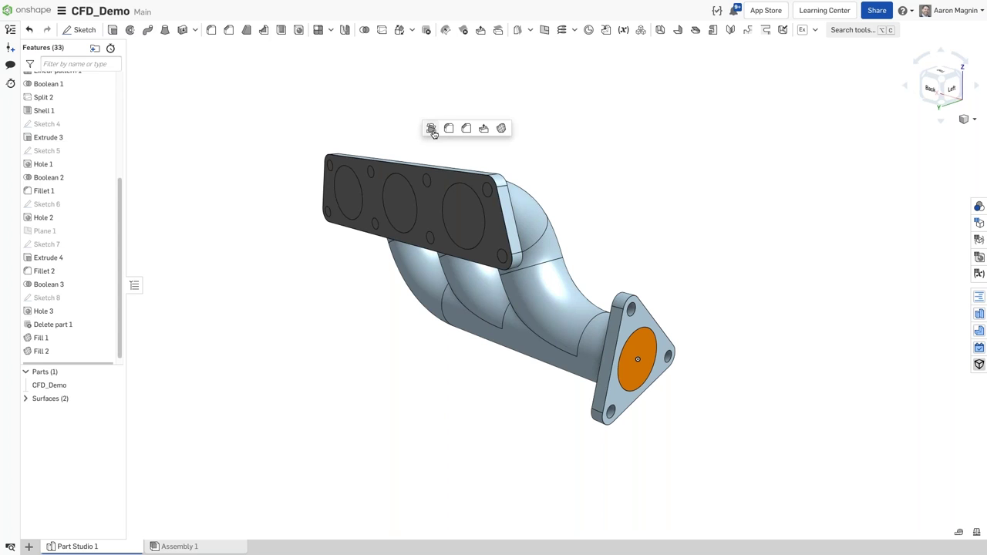
{"action": "left_click", "coordinate": [432, 129]}
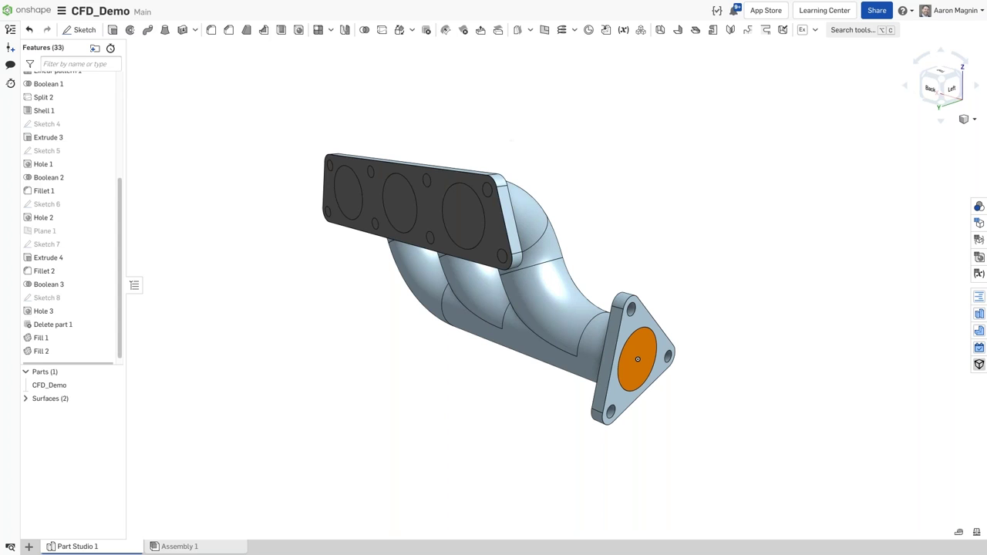
{"action": "left_click", "coordinate": [49, 385]}
{"action": "left_click", "coordinate": [25, 399]}
{"action": "left_click", "coordinate": [45, 412]}
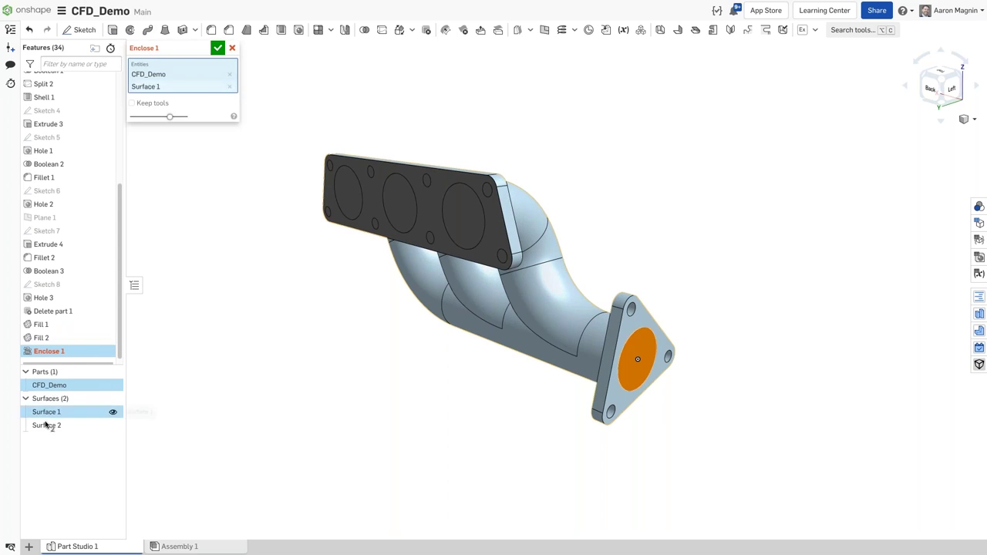
{"action": "left_click", "coordinate": [43, 425]}
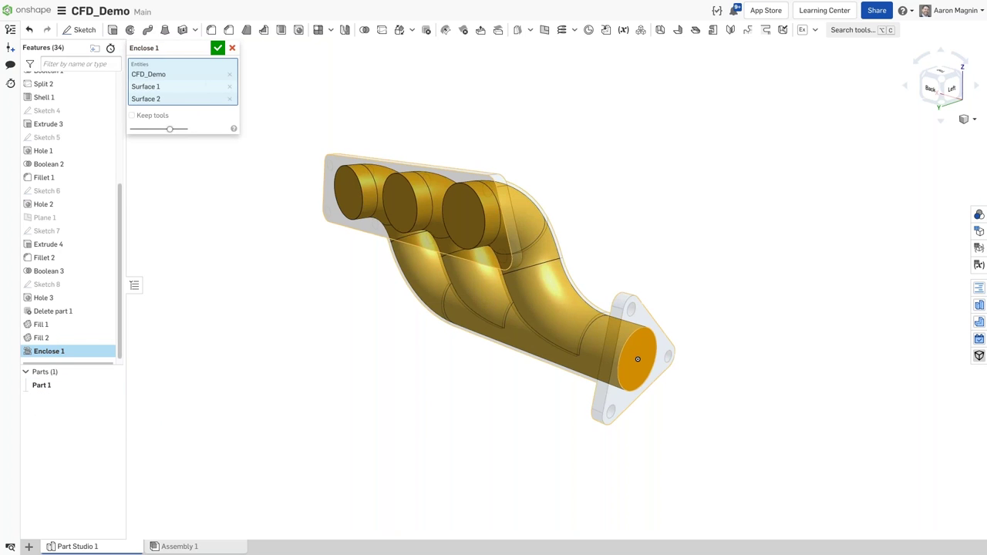
{"action": "right_click_drag", "start_coordinate": [445, 150], "coordinate": [470, 145]}
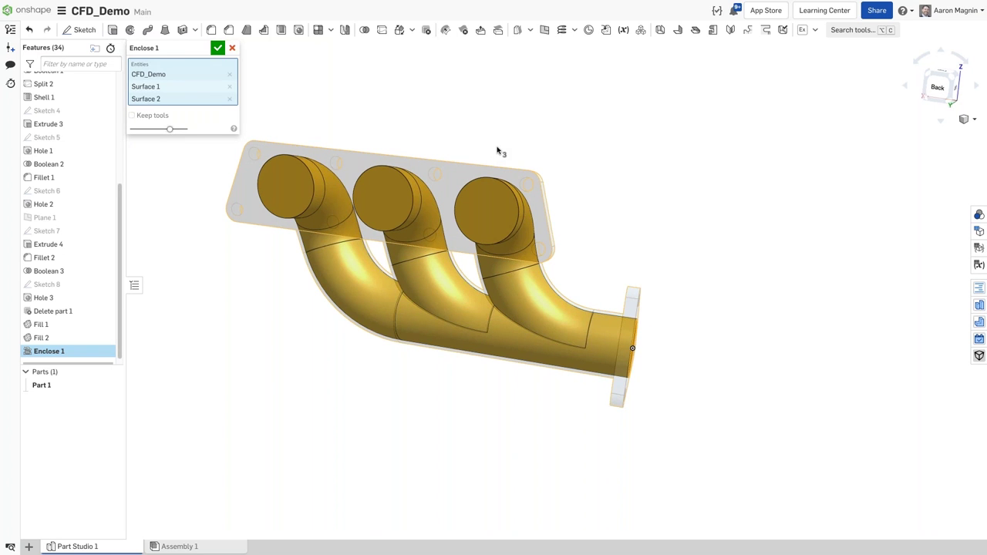
{"action": "left_click", "coordinate": [218, 47]}
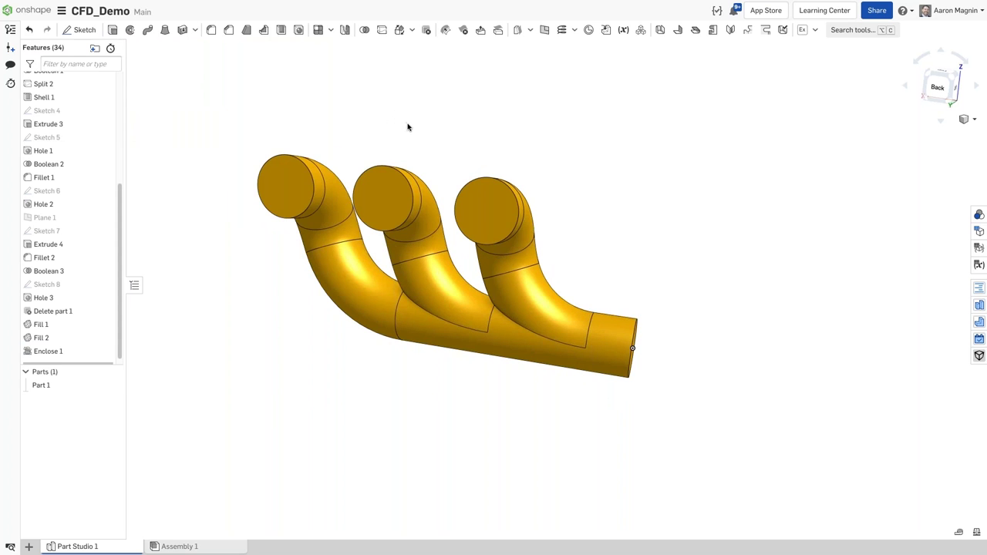
{"action": "right_click_drag", "start_coordinate": [408, 126], "coordinate": [418, 164]}
{"action": "scroll", "coordinate": [413, 161], "scroll_direction": "up", "scroll_amount": 4}
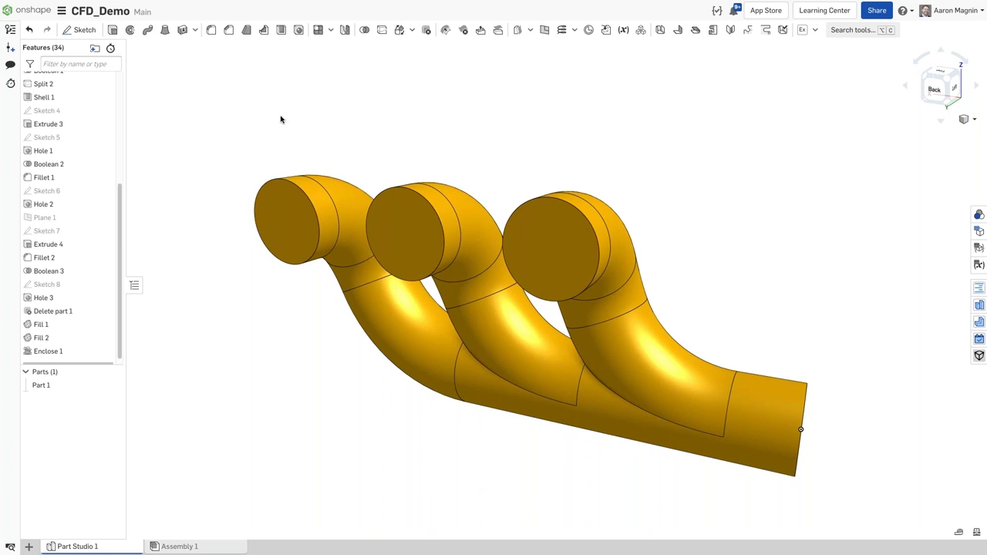
On the first inlet's end face, sketch a 0.255 × 0.082 corner rectangle enclosing all three inlets.
{"action": "key", "text": "shift+s"}
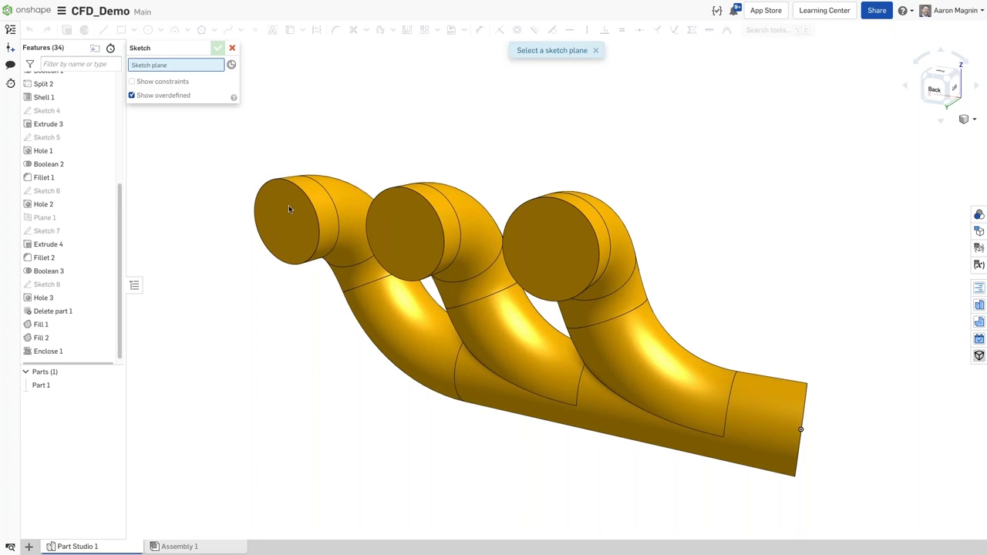
{"action": "right_click_drag", "start_coordinate": [286, 209], "coordinate": [293, 214]}
{"action": "left_click", "coordinate": [292, 215]}
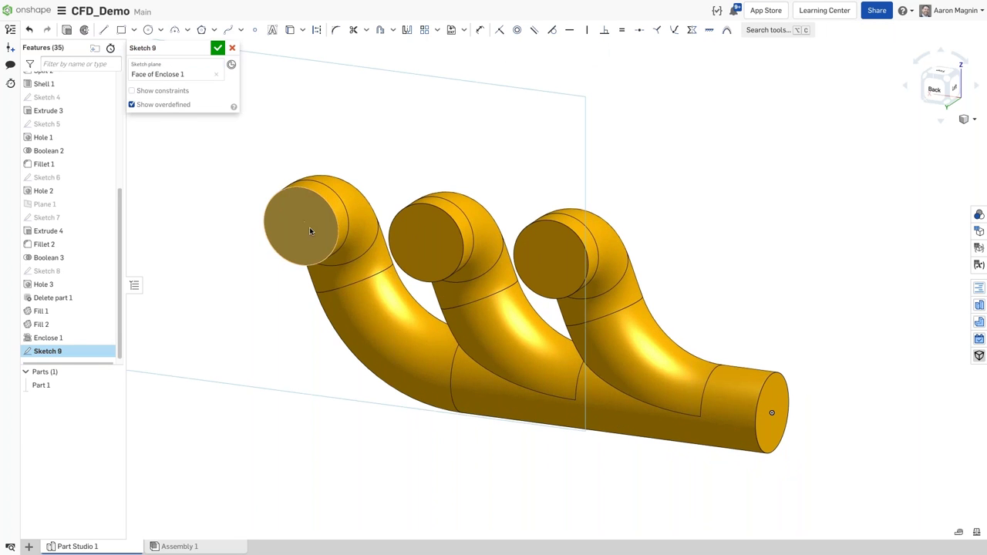
{"action": "left_click", "coordinate": [122, 29]}
{"action": "left_click", "coordinate": [233, 151]}
{"action": "left_click", "coordinate": [621, 332]}
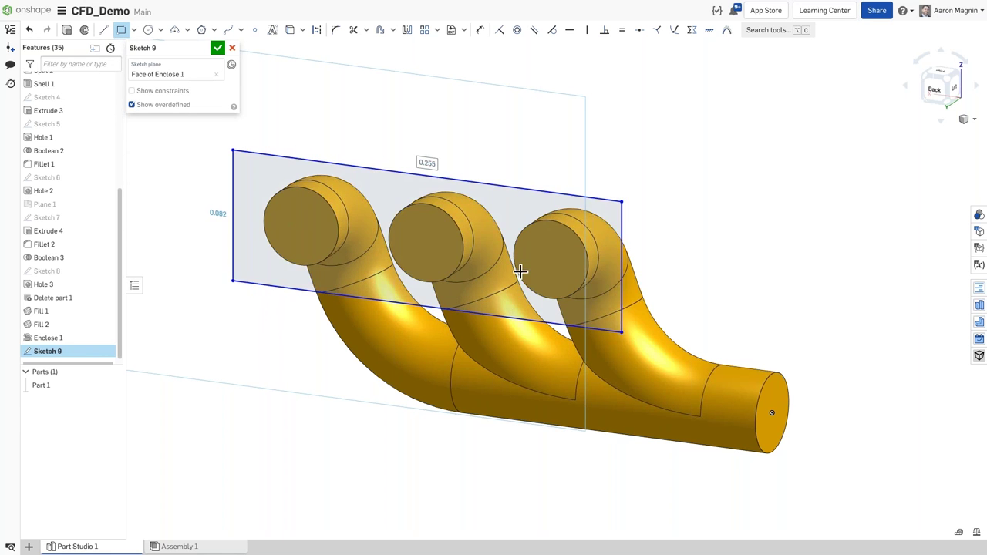
{"action": "mouse_move", "coordinate": [520, 271]}
{"action": "right_mouse_down"}
{"action": "mouse_move", "coordinate": [408, 262]}
{"action": "mouse_move", "coordinate": [524, 261]}
{"action": "right_mouse_up"}
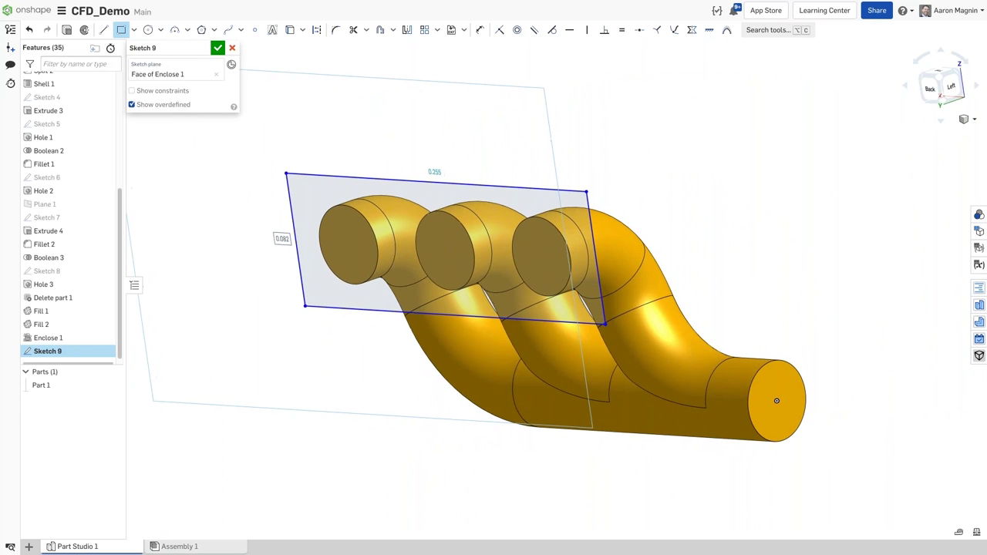
{"action": "left_click", "coordinate": [216, 49]}
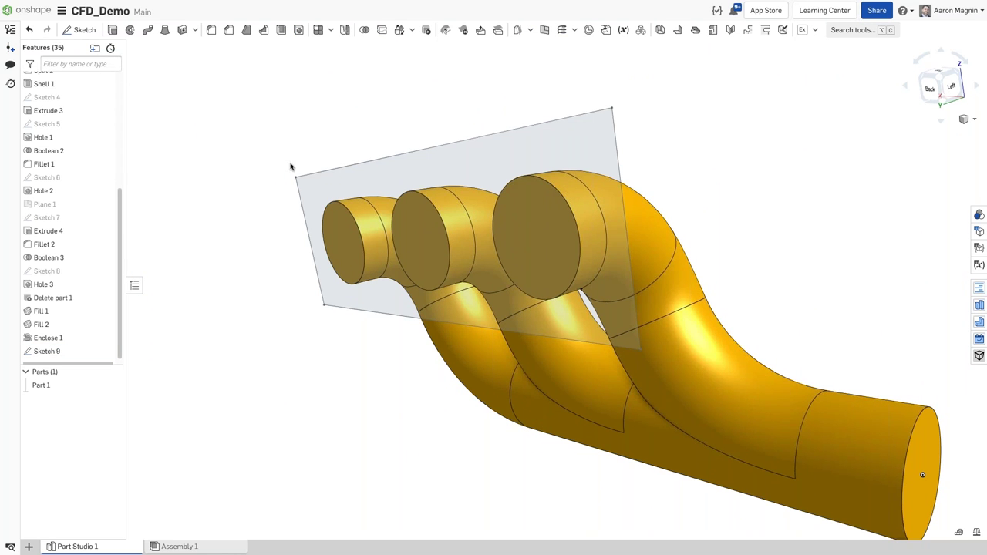
Extrude both Sketch 9 regions as Add to a depth of 0.07 m, Extrude 5.
{"action": "key", "text": "shift+e"}
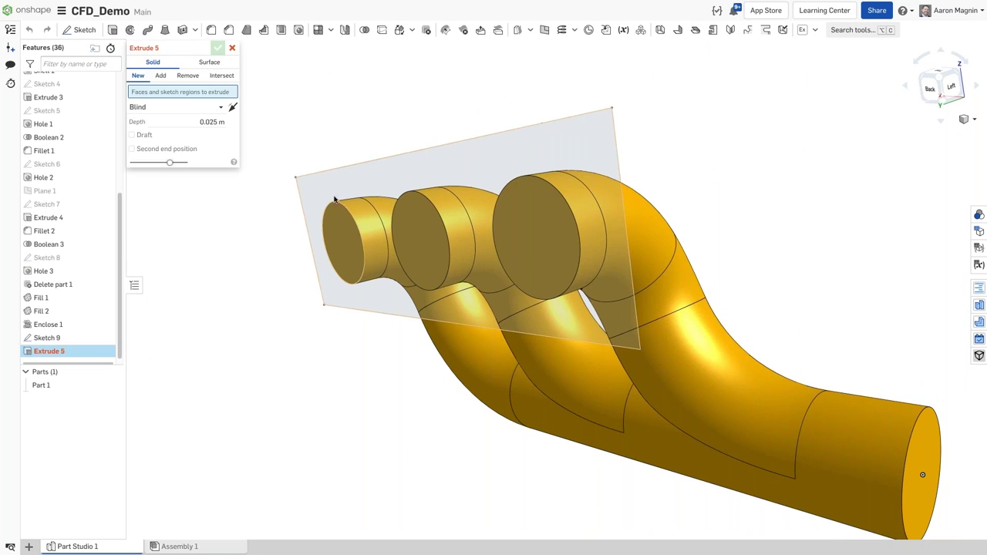
{"action": "left_click", "coordinate": [337, 244]}
{"action": "key", "text": "Right"}
{"action": "key", "text": "Right"}
{"action": "left_click", "coordinate": [337, 245]}
{"action": "key", "text": "Right"}
{"action": "key", "text": "Right"}
{"action": "key", "text": "Right"}
{"action": "left_click_drag", "start_coordinate": [330, 265], "coordinate": [229, 287]}
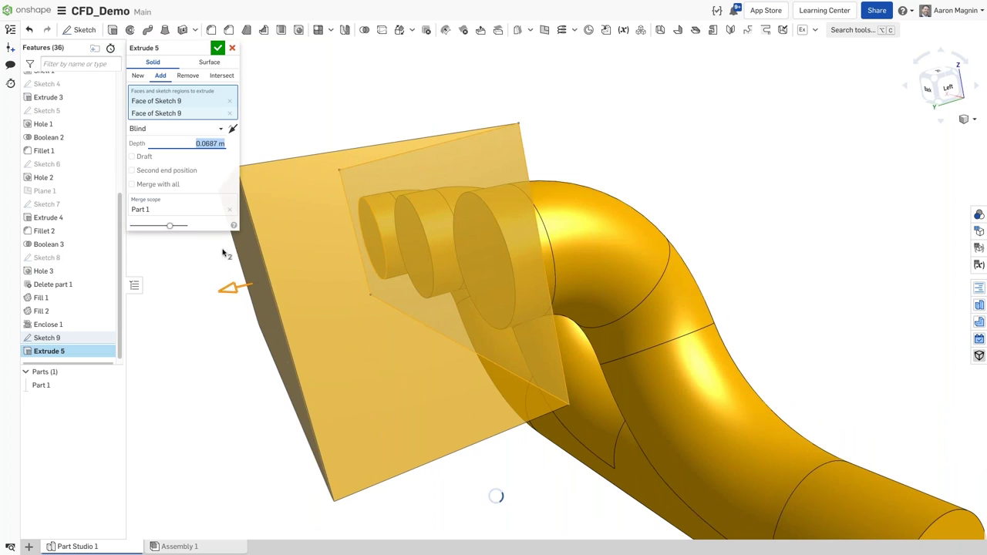
{"action": "left_click", "coordinate": [206, 143]}
{"action": "mouse_move", "coordinate": [215, 144]}
{"action": "left_mouse_down"}
{"action": "mouse_move", "coordinate": [215, 154]}
{"action": "mouse_move", "coordinate": [205, 145]}
{"action": "left_mouse_up"}
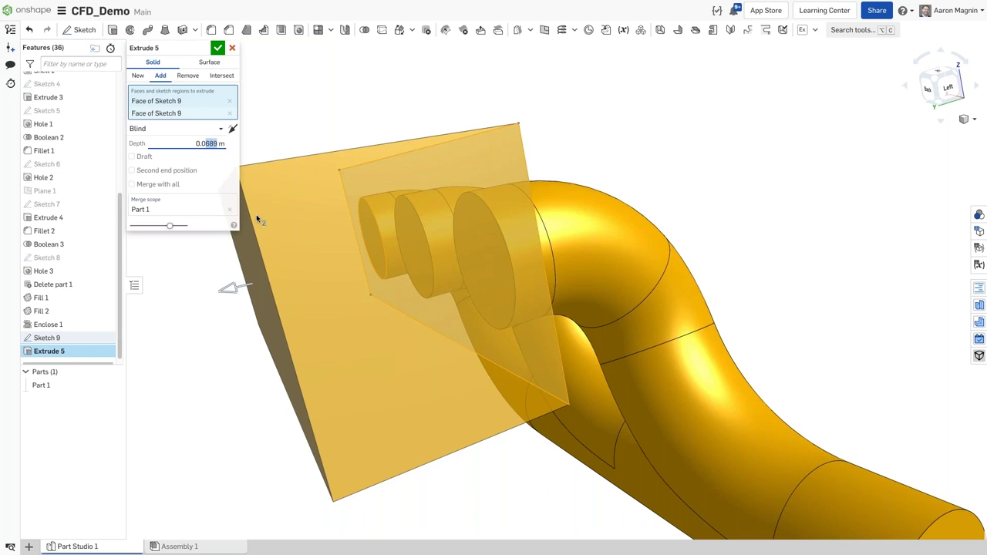
{"action": "type", "text": "7"}
{"action": "left_click", "coordinate": [216, 49]}
Orbit the extended fluid volume to a front-left view.
{"action": "right_click", "coordinate": [300, 112]}
{"action": "left_click", "coordinate": [270, 111]}
{"action": "scroll", "coordinate": [274, 115], "scroll_direction": "up", "scroll_amount": 5}
{"action": "scroll", "coordinate": [274, 114], "scroll_direction": "down", "scroll_amount": 5}
{"action": "right_click_drag", "start_coordinate": [273, 113], "coordinate": [414, 152]}
Share CFD_Demo with the collaborator as Can edit, with Copy, Export and Comment allowed.
{"action": "left_click", "coordinate": [878, 10]}
{"action": "type", "text": "dav"}
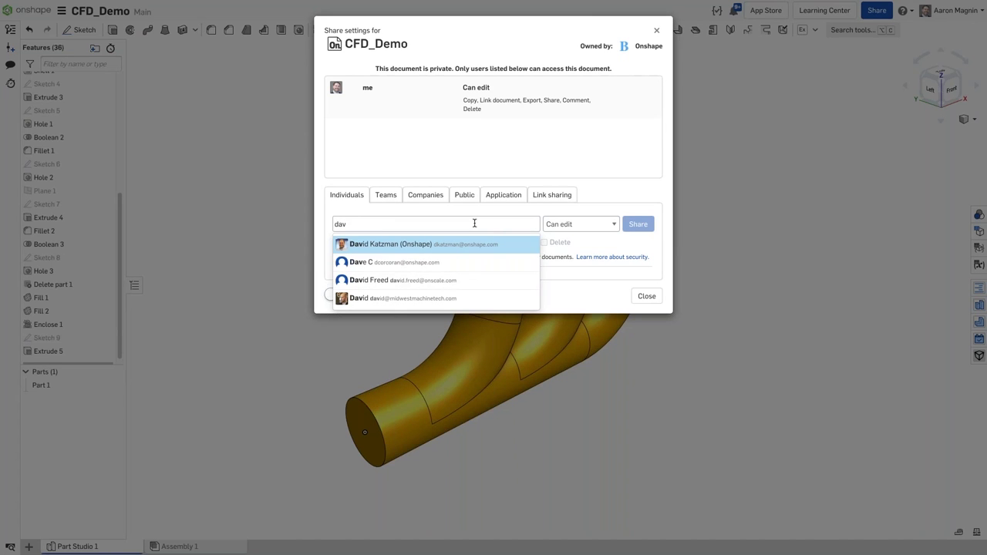
{"action": "left_click", "coordinate": [423, 282]}
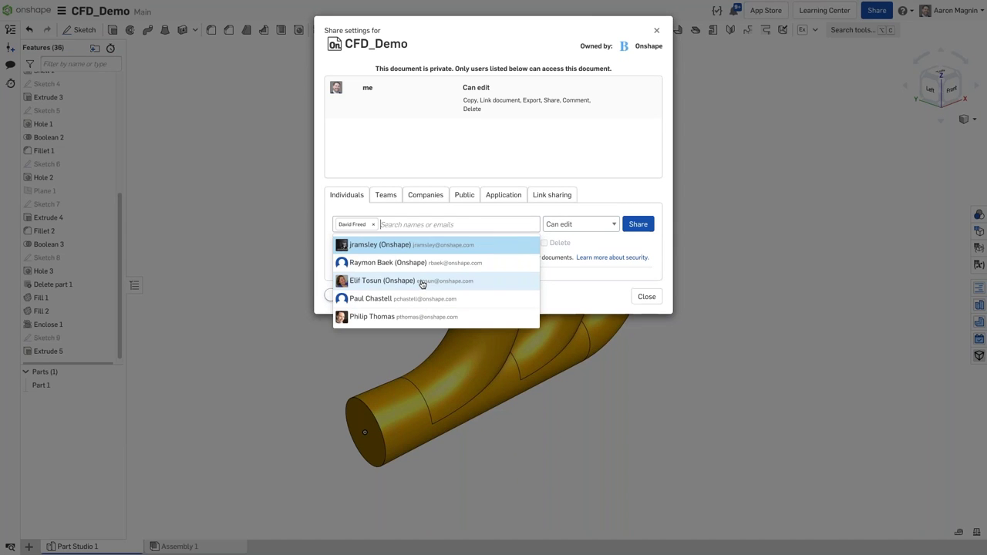
{"action": "left_click", "coordinate": [543, 214]}
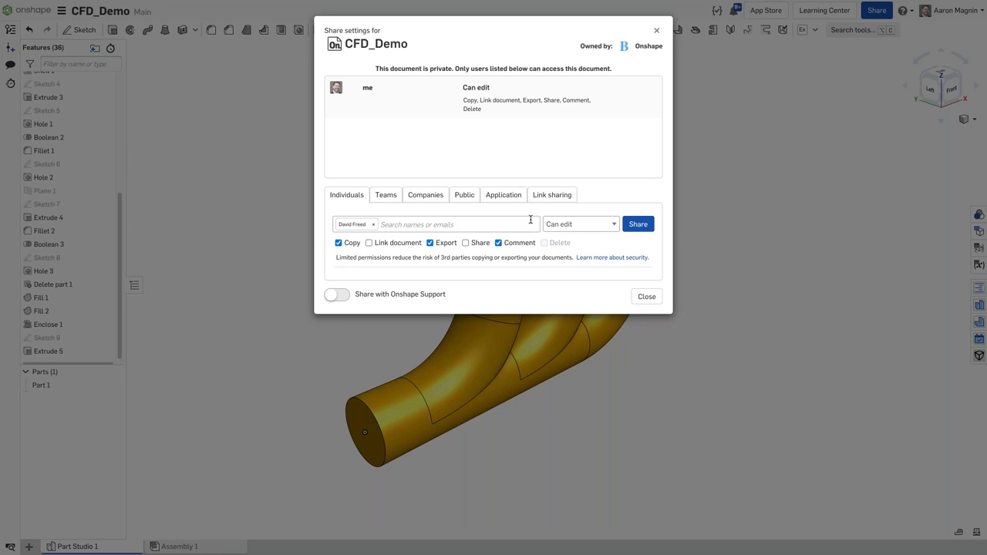
{"action": "left_click", "coordinate": [636, 227]}
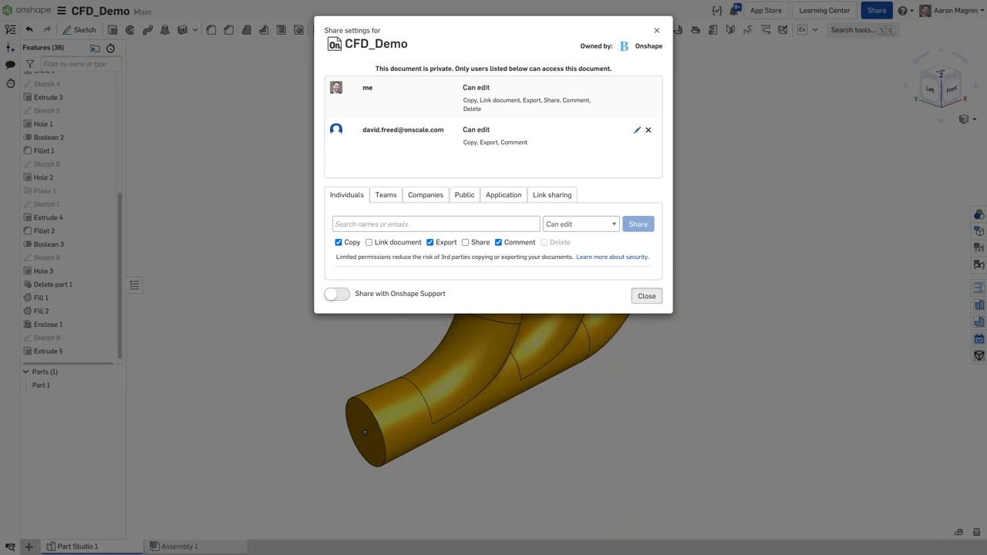
{"action": "left_click", "coordinate": [647, 295]}
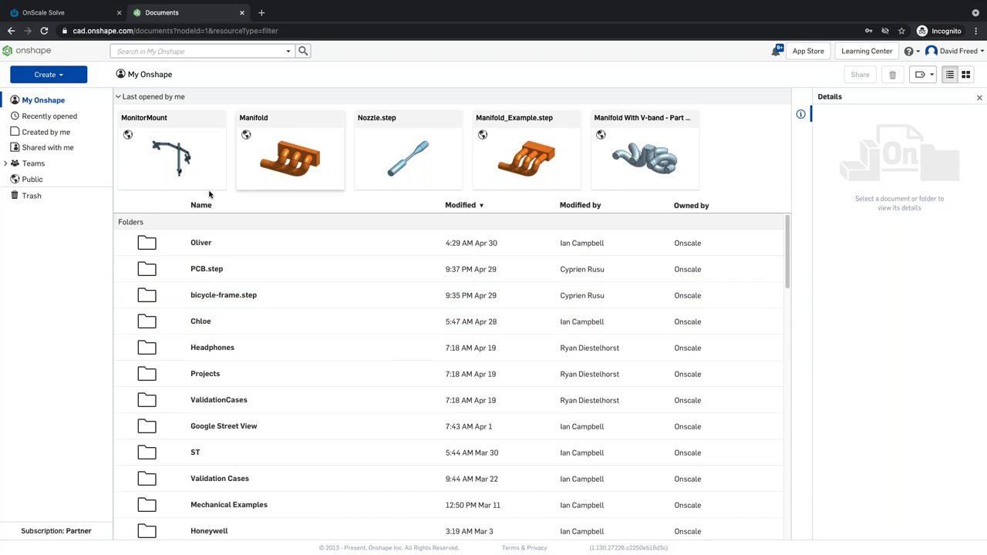
Open CFD_Demo from 'Shared with me' and orbit the manifold to a frontal view.
{"action": "left_click", "coordinate": [52, 151]}
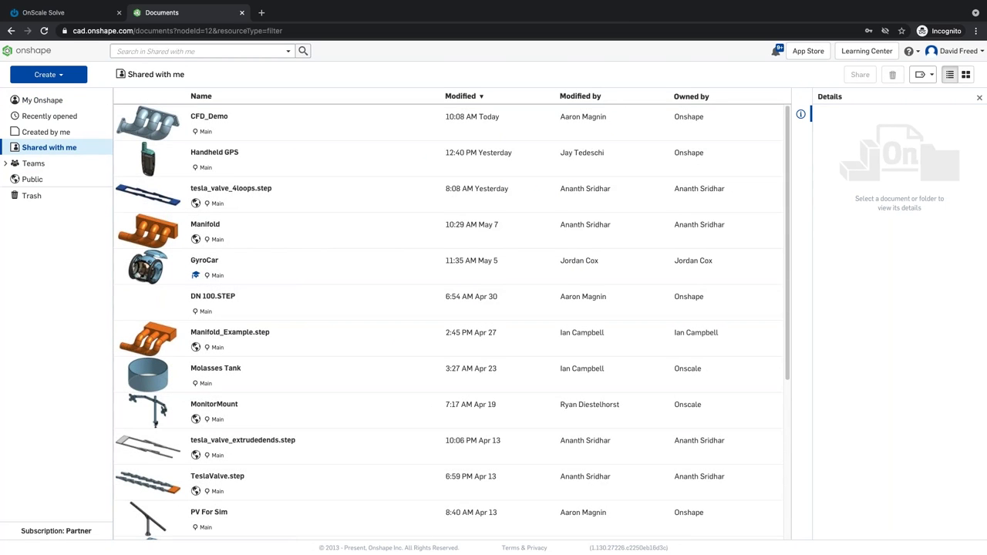
{"action": "double_click", "coordinate": [144, 132]}
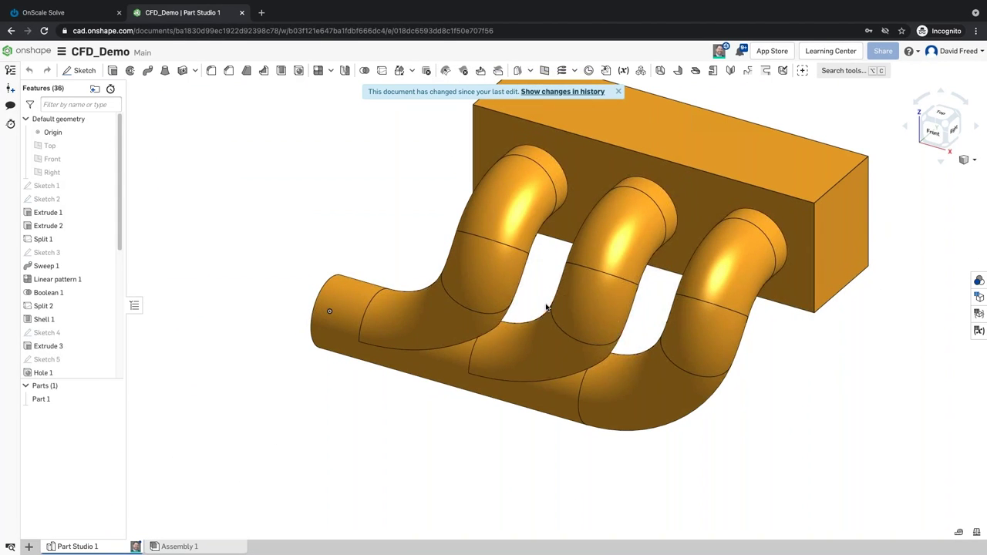
{"action": "scroll", "coordinate": [546, 307], "scroll_direction": "down", "scroll_amount": 2}
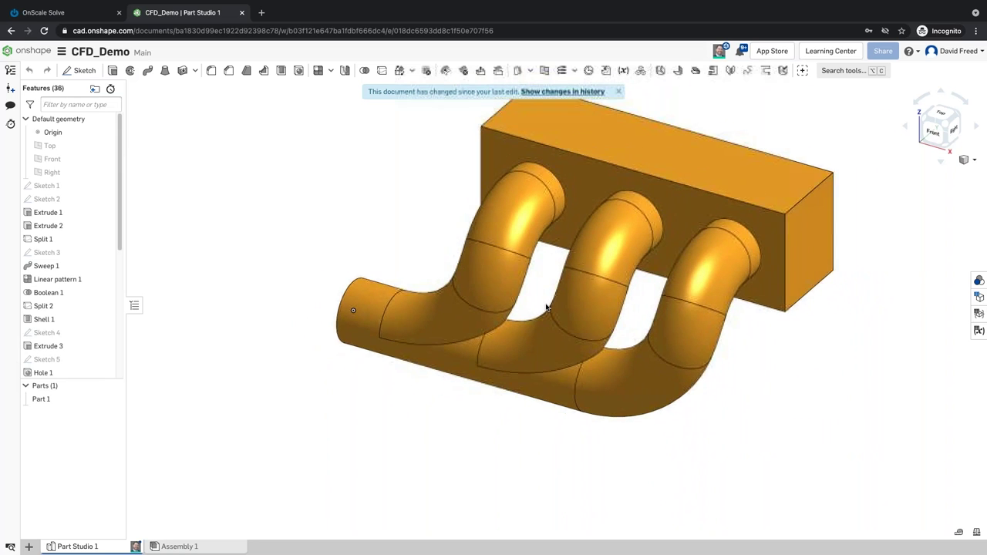
{"action": "right_click_drag", "start_coordinate": [546, 307], "coordinate": [610, 345]}
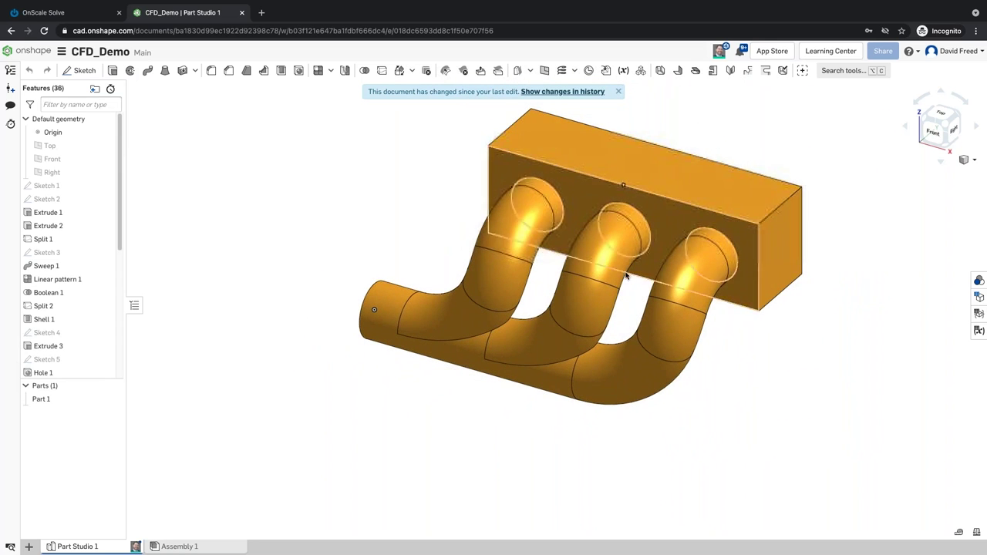
{"action": "right_click_drag", "start_coordinate": [509, 487], "coordinate": [547, 491]}
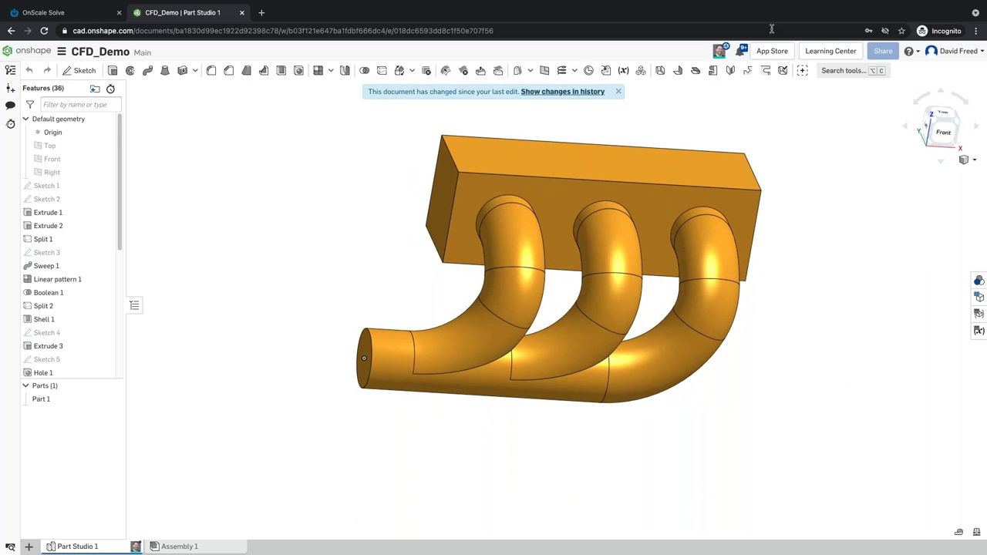
Follow the collaborator's live view of the manifold, then return to the OnScale Solve dashboard.
{"action": "left_click", "coordinate": [720, 51]}
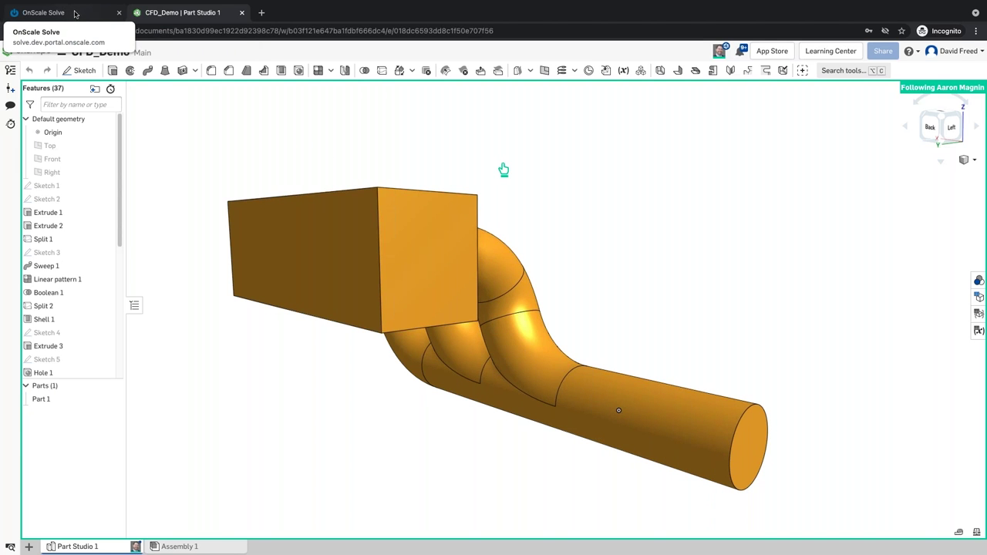
{"action": "left_click", "coordinate": [76, 14]}
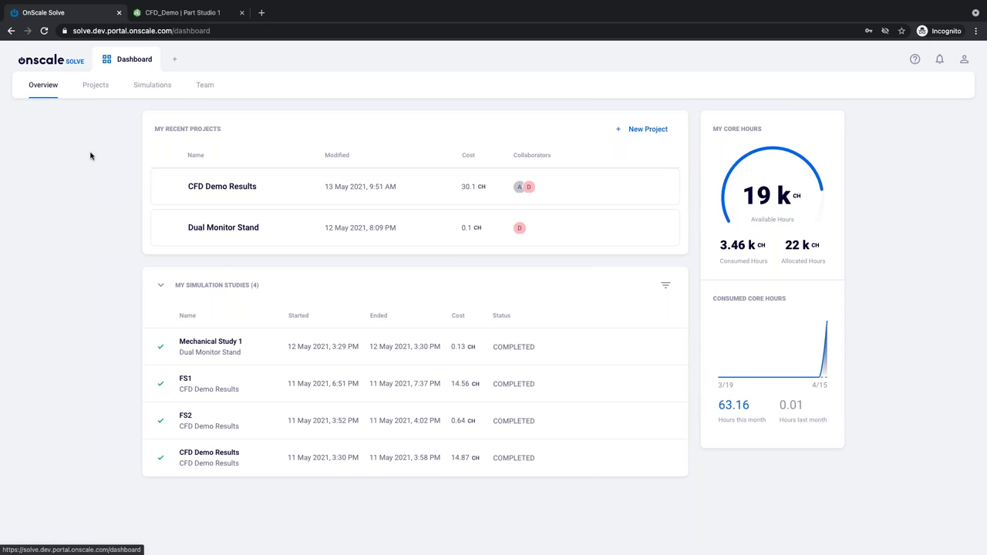
Browse Projects and Simulations, then create the 'Webinar CFD Demo' project from Overview.
{"action": "left_click", "coordinate": [96, 86]}
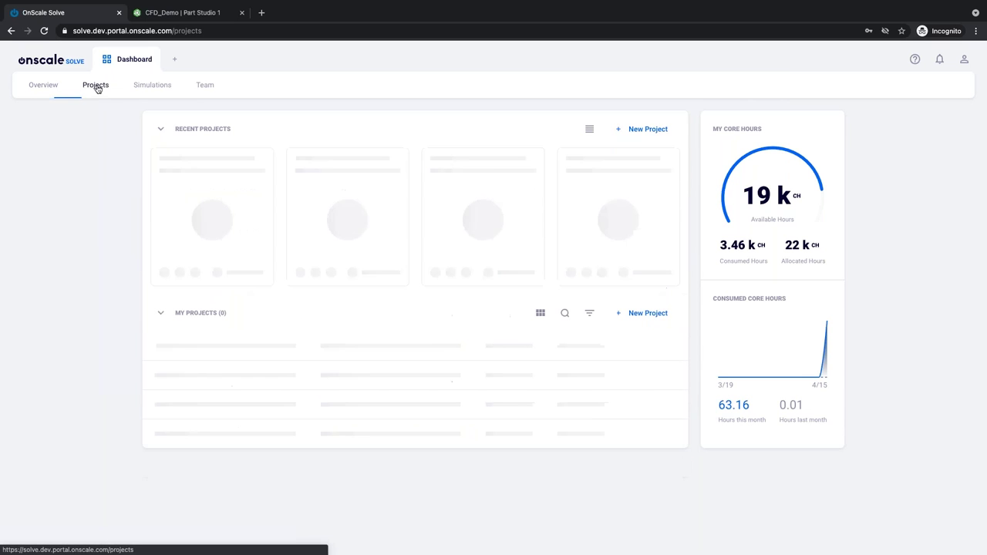
{"action": "left_click", "coordinate": [150, 88]}
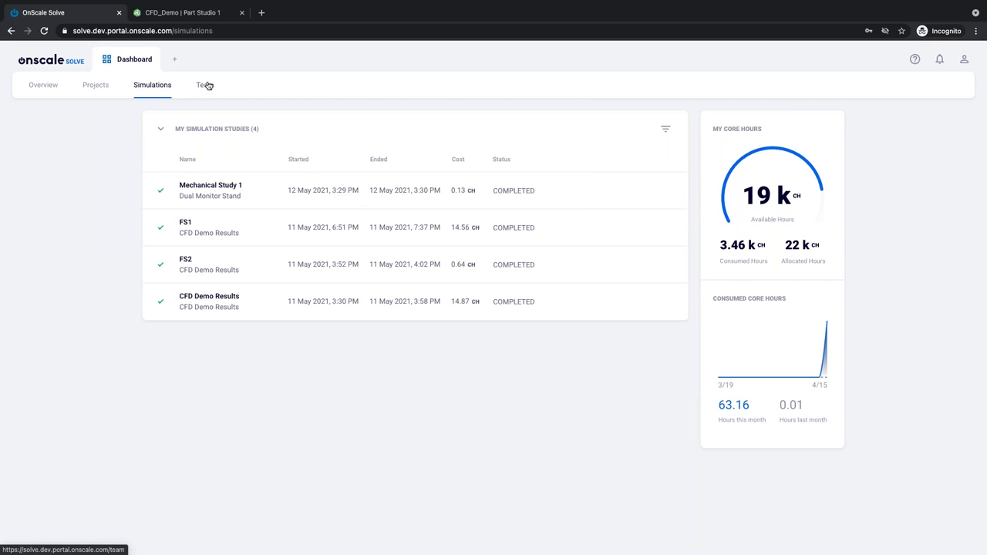
{"action": "left_click", "coordinate": [43, 85]}
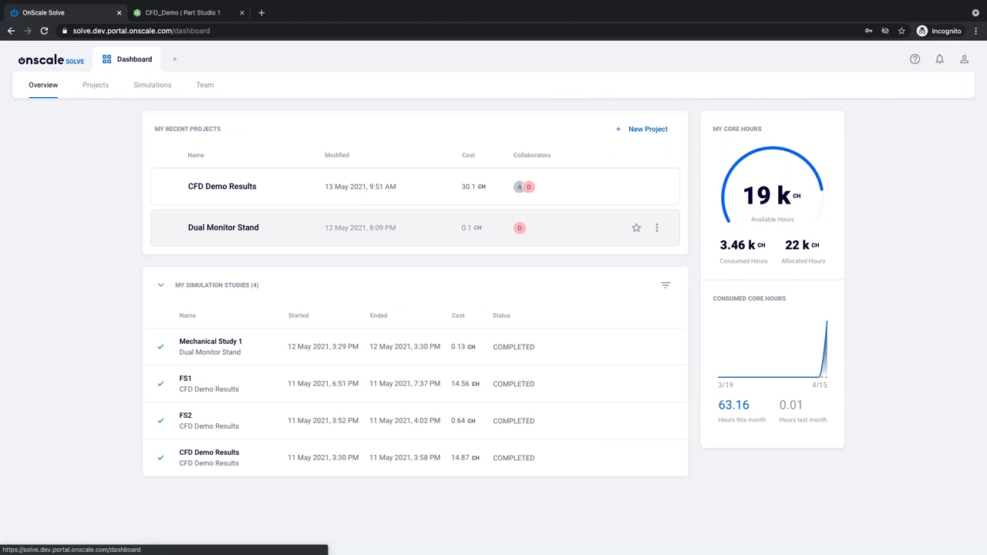
{"action": "left_click", "coordinate": [654, 133]}
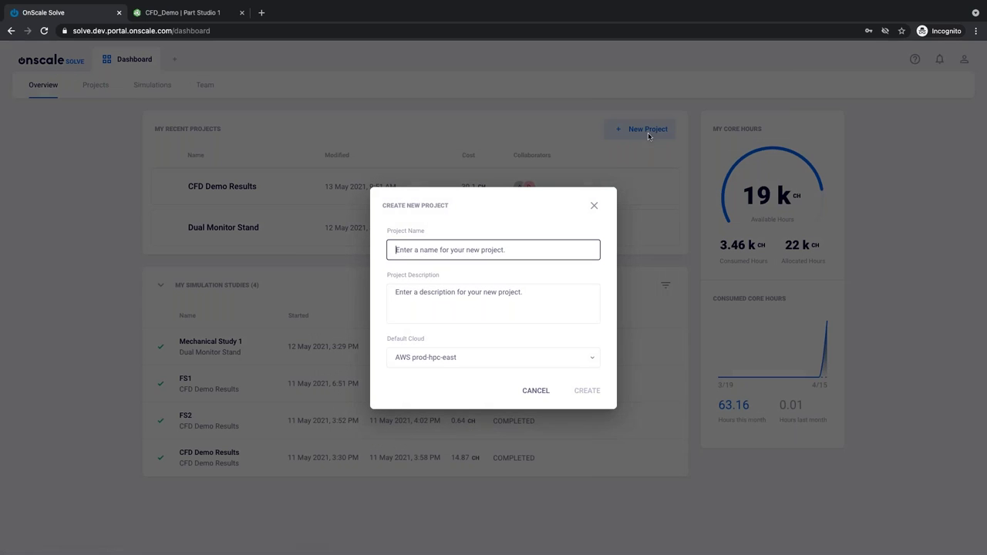
{"action": "type", "text": "We"}
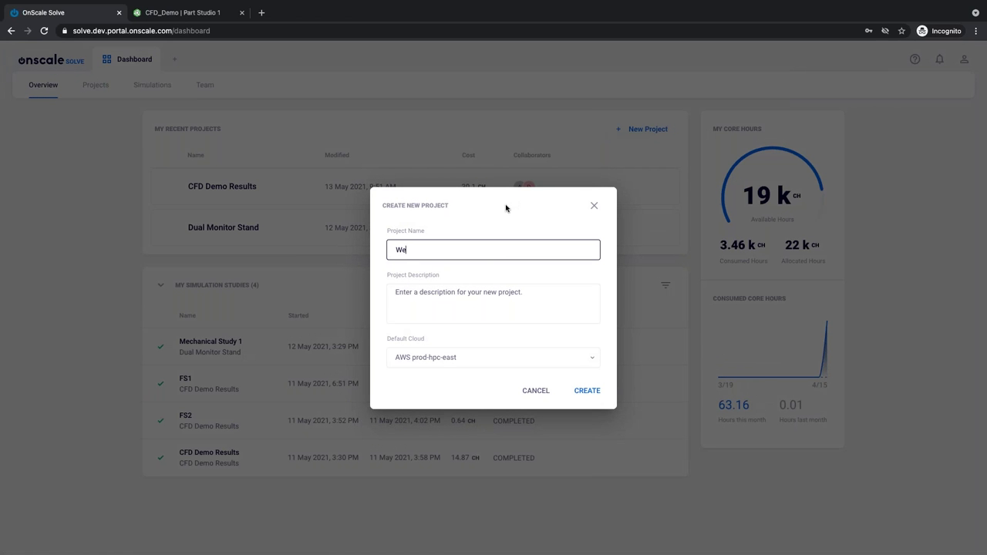
{"action": "type", "text": "binar CFD Demo"}
{"action": "left_click", "coordinate": [587, 390]}
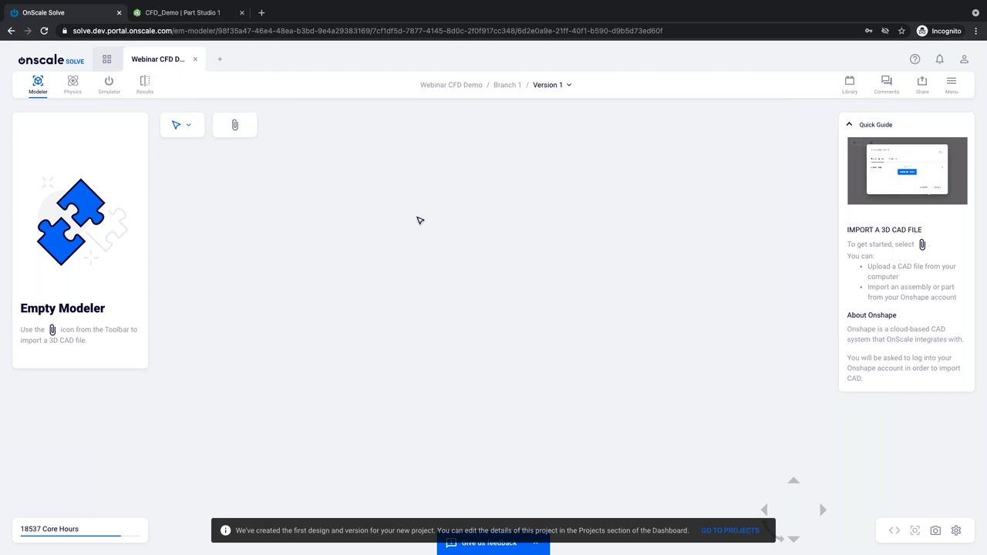
Import Part 1 of the Onshape CFD_Demo document through Import 3D CAD, confirming metres.
{"action": "left_click", "coordinate": [236, 128]}
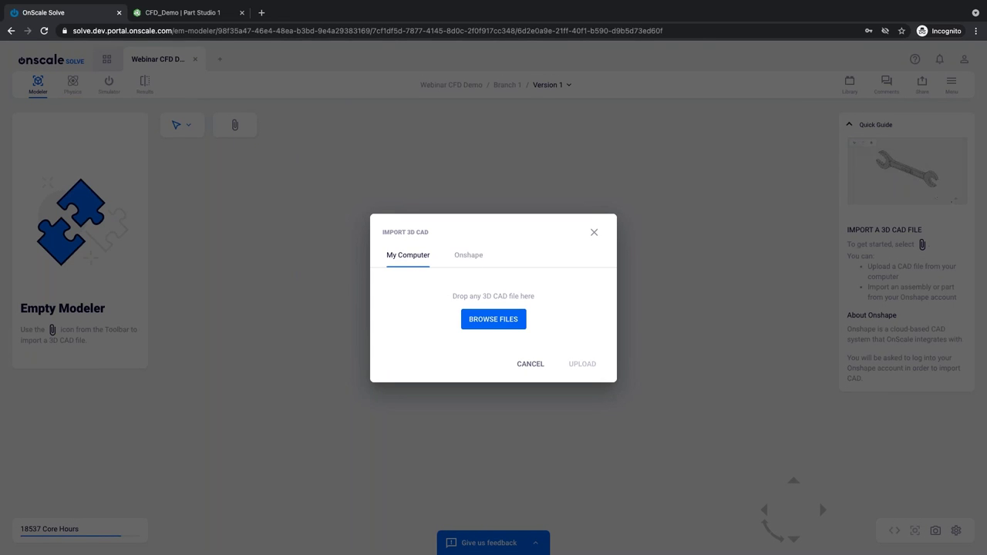
{"action": "left_click", "coordinate": [468, 256]}
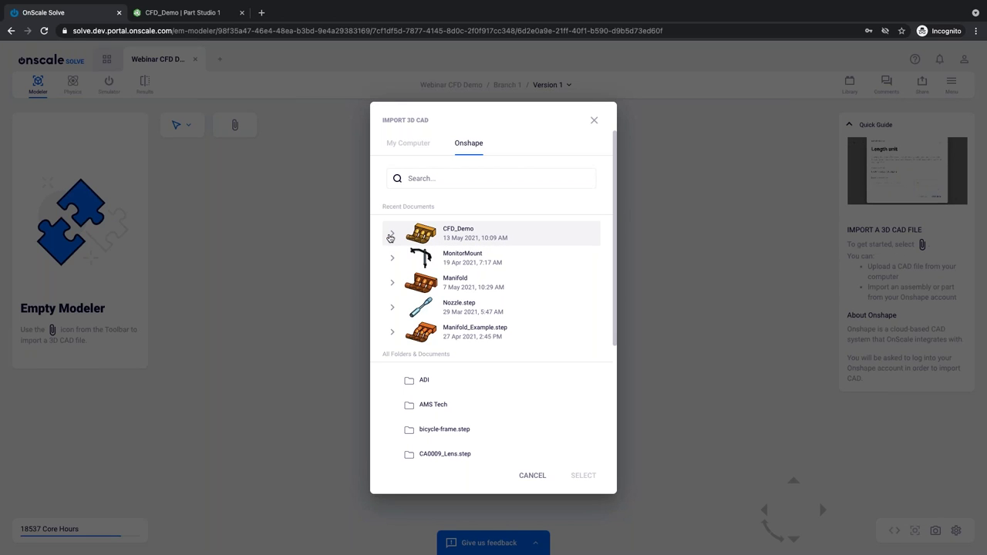
{"action": "left_click", "coordinate": [391, 238]}
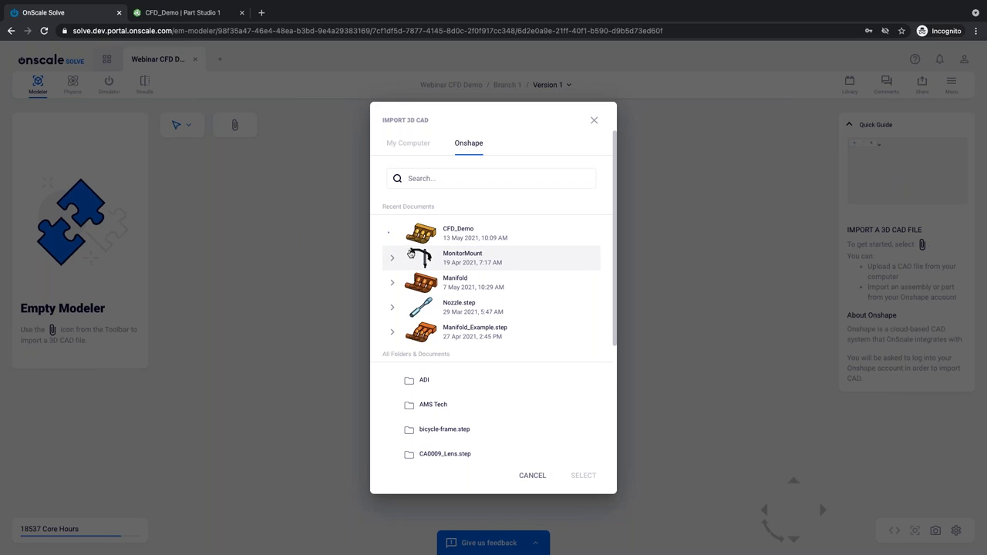
{"action": "left_click", "coordinate": [415, 257]}
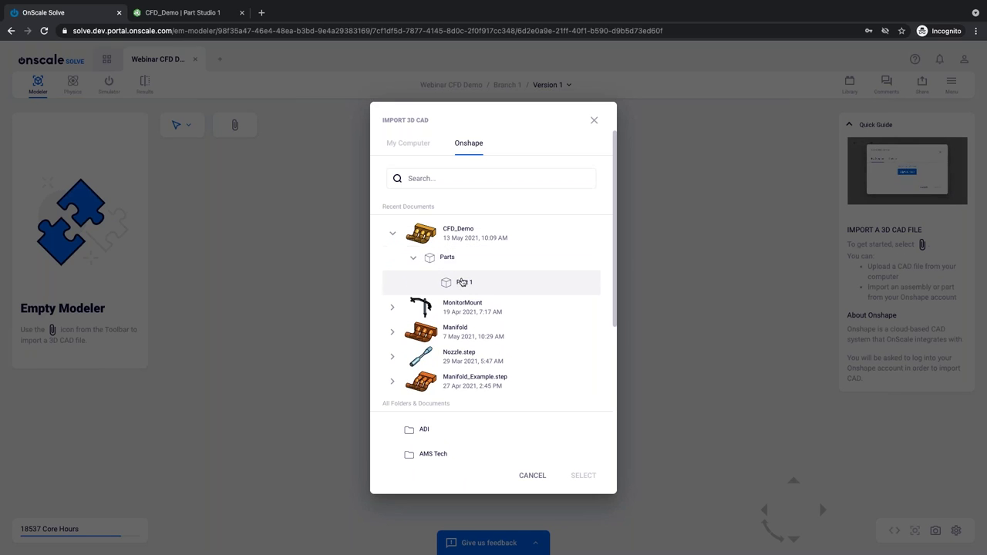
{"action": "left_click", "coordinate": [465, 282]}
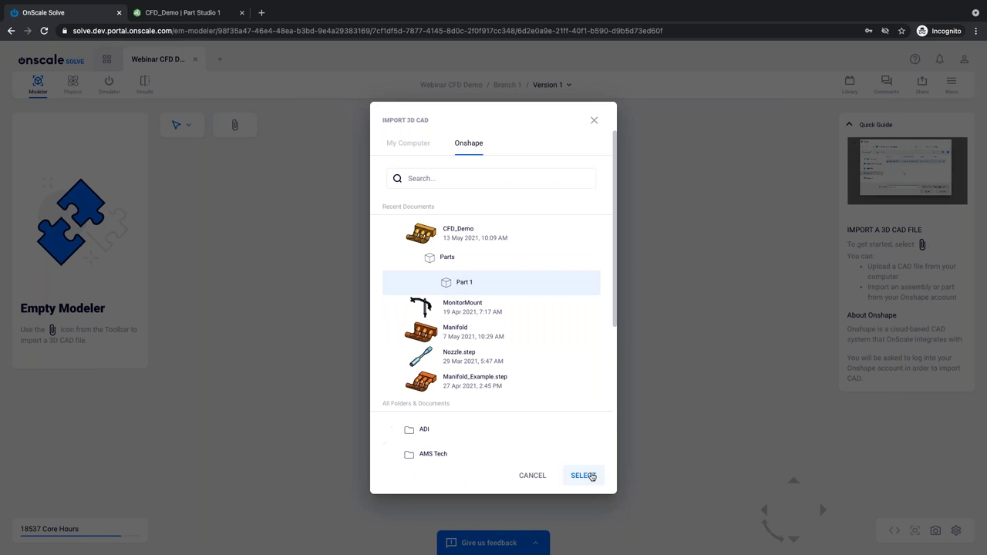
{"action": "left_click", "coordinate": [584, 475]}
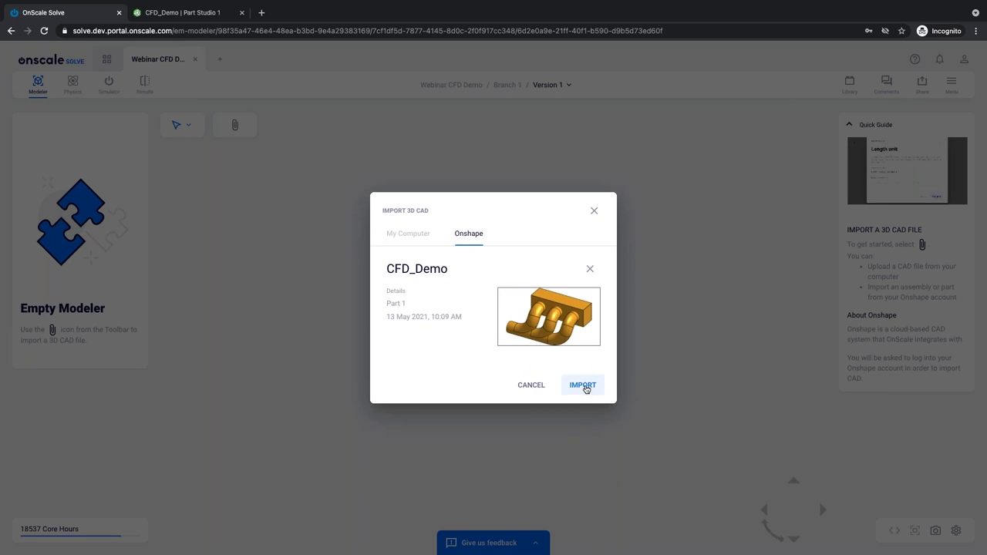
{"action": "left_click", "coordinate": [584, 385]}
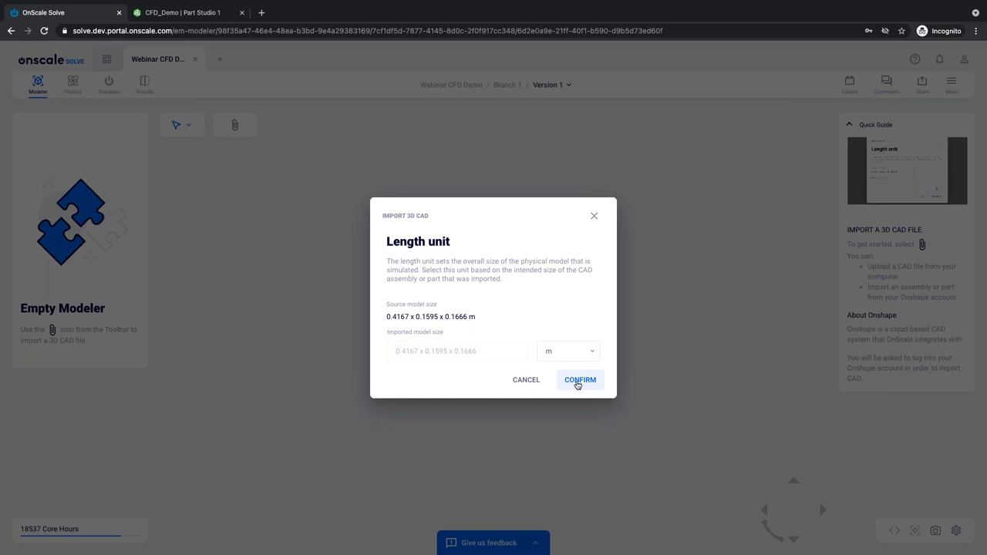
{"action": "left_click", "coordinate": [579, 380]}
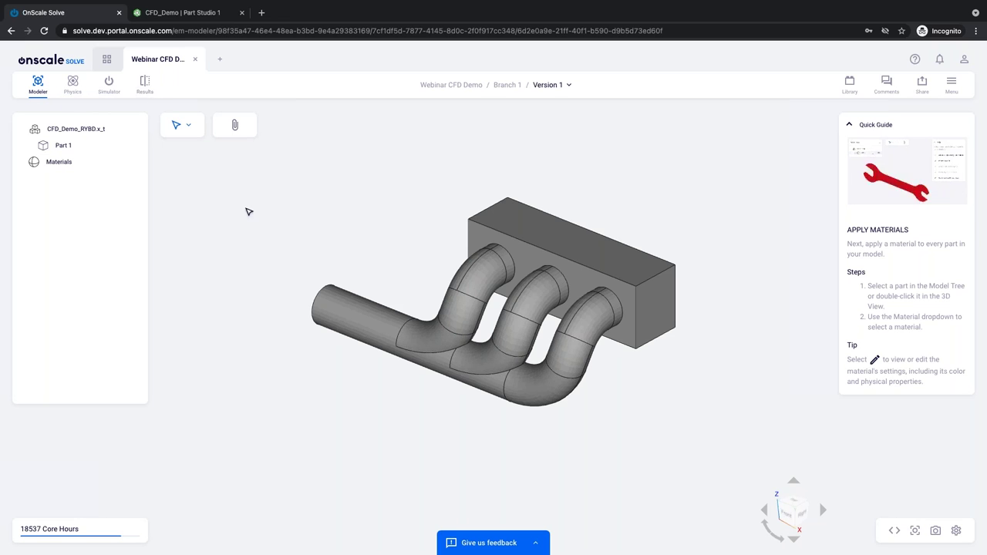
Assign Air as the manifold part's material.
{"action": "left_click", "coordinate": [64, 147]}
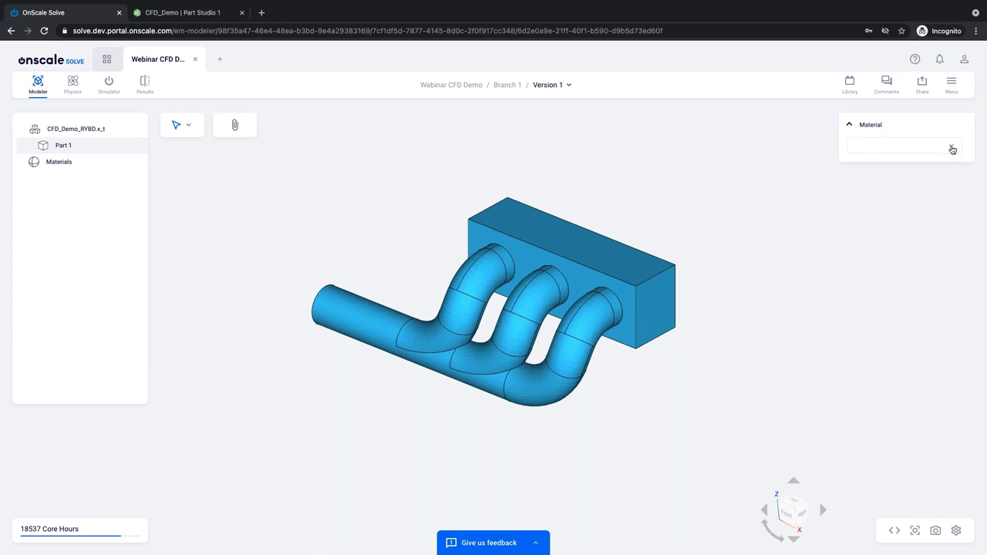
{"action": "left_click", "coordinate": [953, 150]}
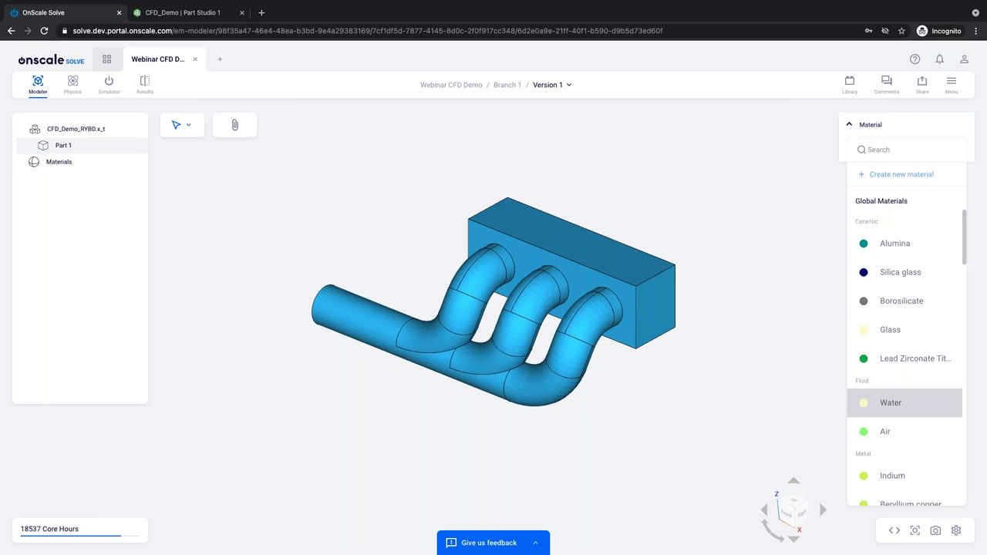
{"action": "left_click", "coordinate": [893, 431]}
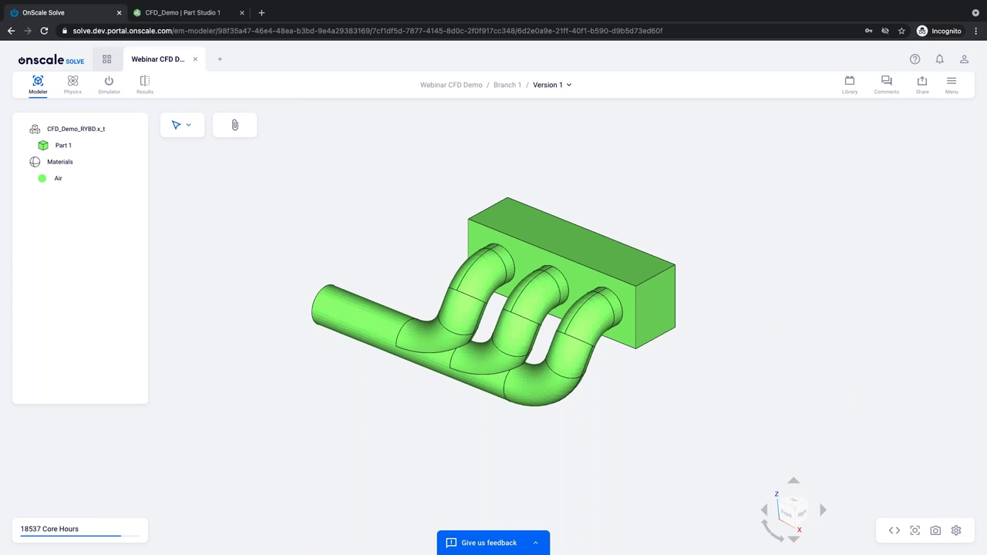
Rename the Air material to Hot Air Mixture with dynamic viscosity 1.215e-5 Pa·s and save it.
{"action": "left_click", "coordinate": [57, 182]}
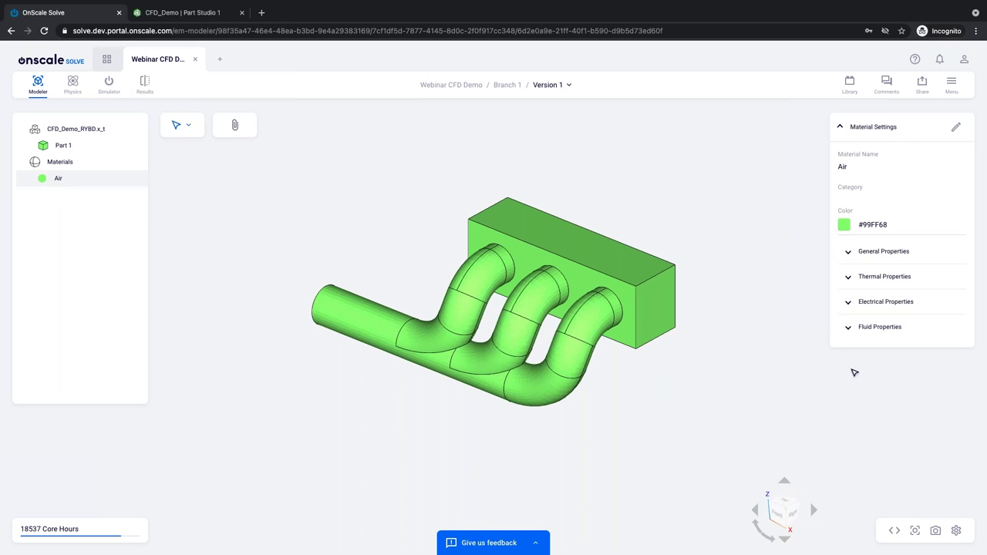
{"action": "left_click", "coordinate": [850, 328]}
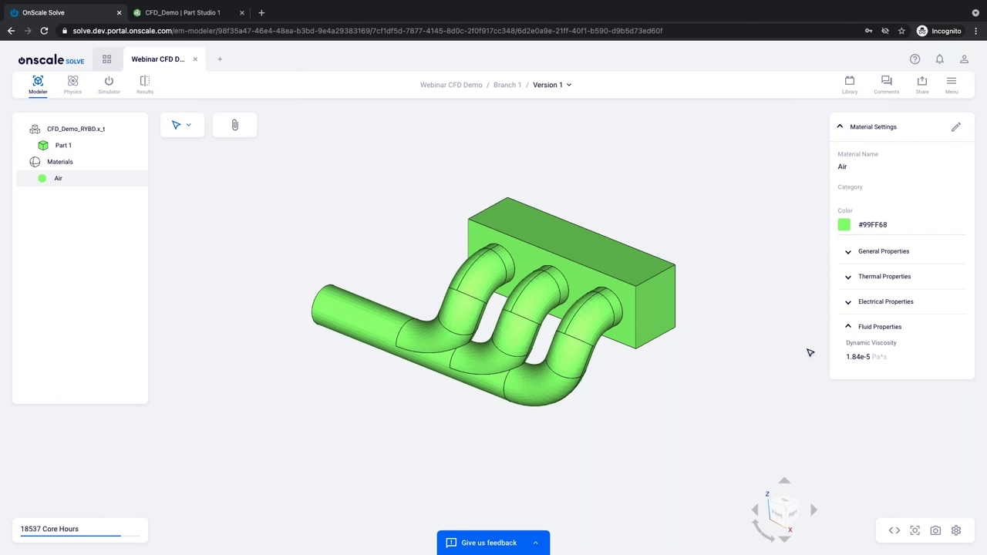
{"action": "left_click", "coordinate": [955, 128]}
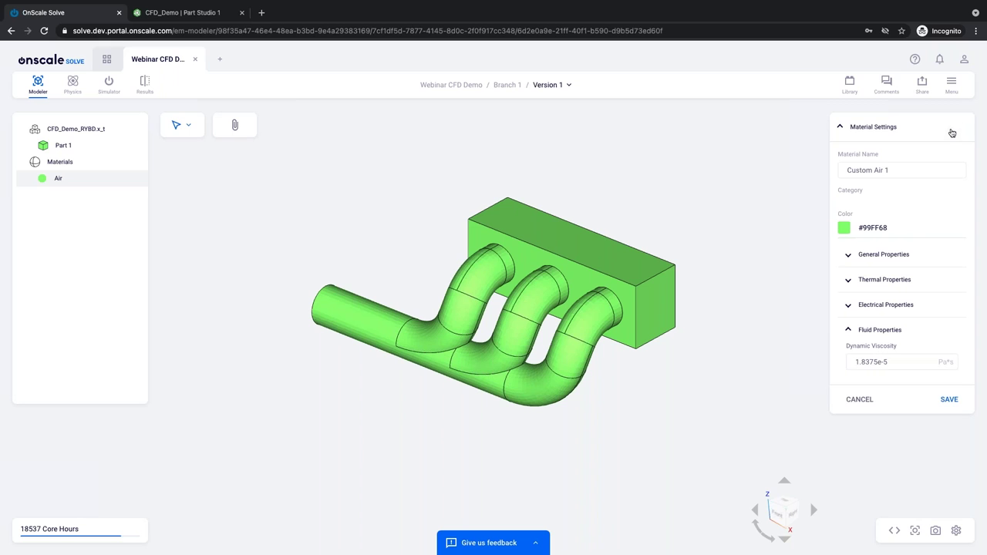
{"action": "left_click", "coordinate": [905, 362]}
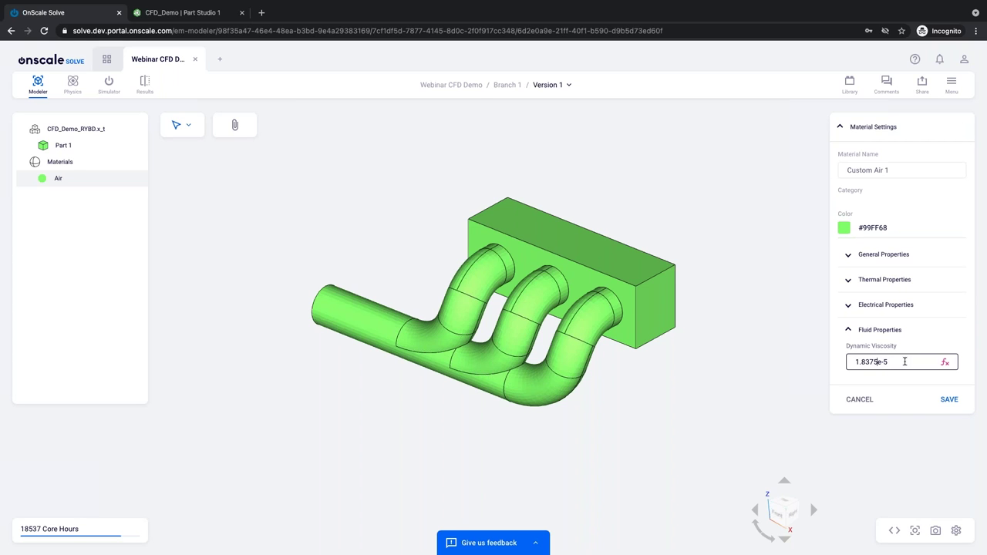
{"action": "key", "text": "BackSpace"}
{"action": "key", "text": "BackSpace"}
{"action": "key", "text": "BackSpace"}
{"action": "key", "text": "BackSpace"}
{"action": "type", "text": ".21"}
{"action": "left_click", "coordinate": [894, 168]}
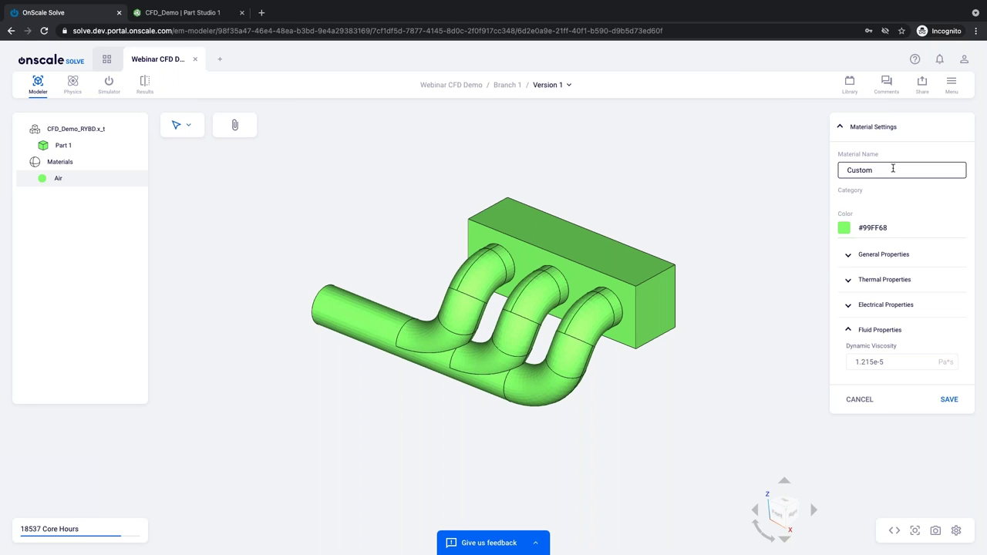
{"action": "key", "text": "BackSpace"}
{"action": "type", "text": "Hot Air Mixture"}
{"action": "left_click", "coordinate": [953, 403]}
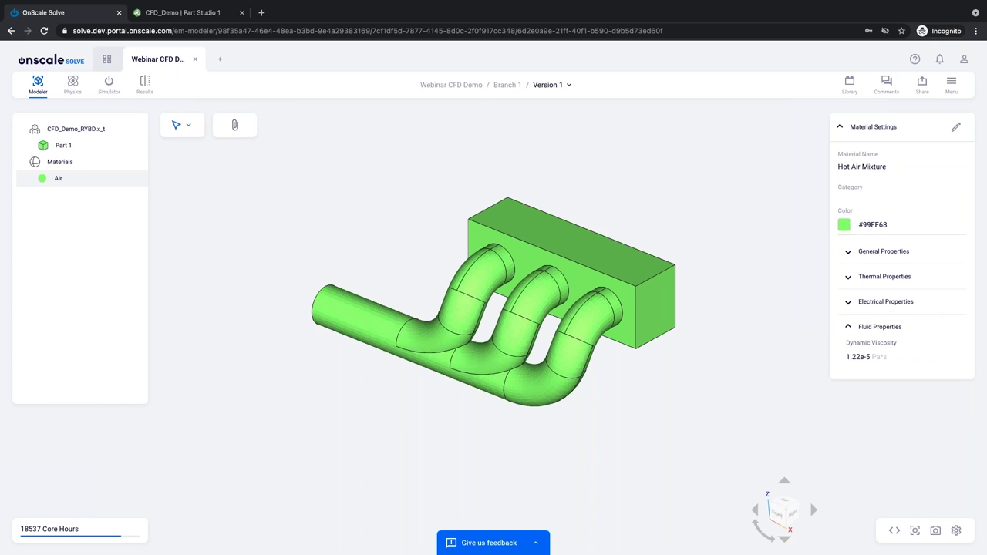
Rename Part 1 to Intake.
{"action": "right_click", "coordinate": [77, 152]}
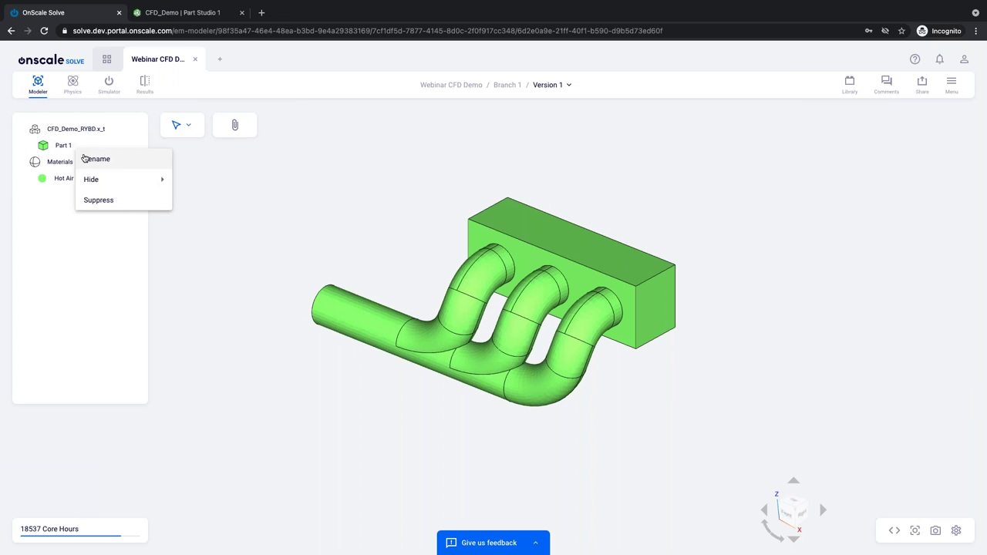
{"action": "left_click", "coordinate": [85, 158]}
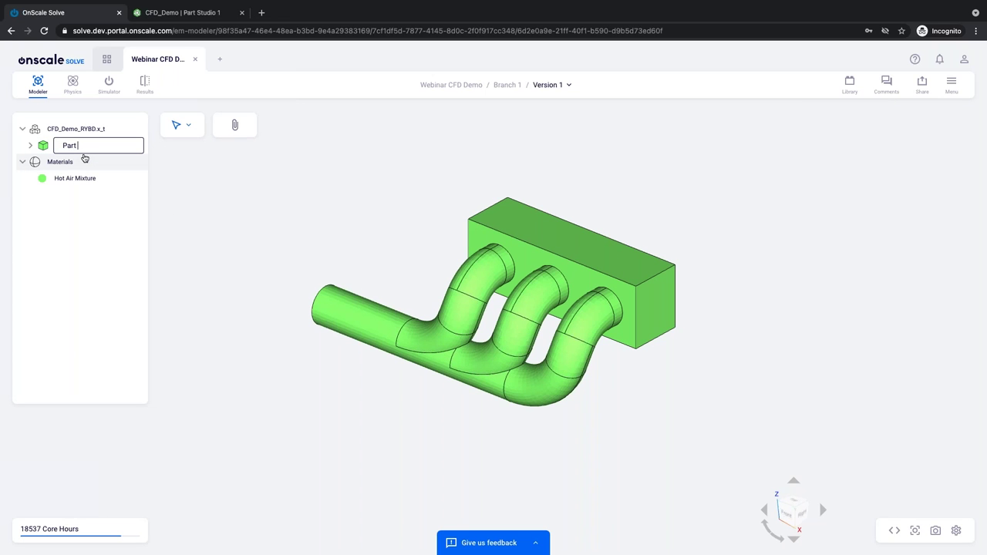
{"action": "key", "text": "BackSpace"}
{"action": "key", "text": "BackSpace"}
{"action": "key", "text": "BackSpace"}
{"action": "key", "text": "BackSpace"}
{"action": "key", "text": "BackSpace"}
{"action": "type", "text": "In"}
{"action": "key", "text": "Return"}
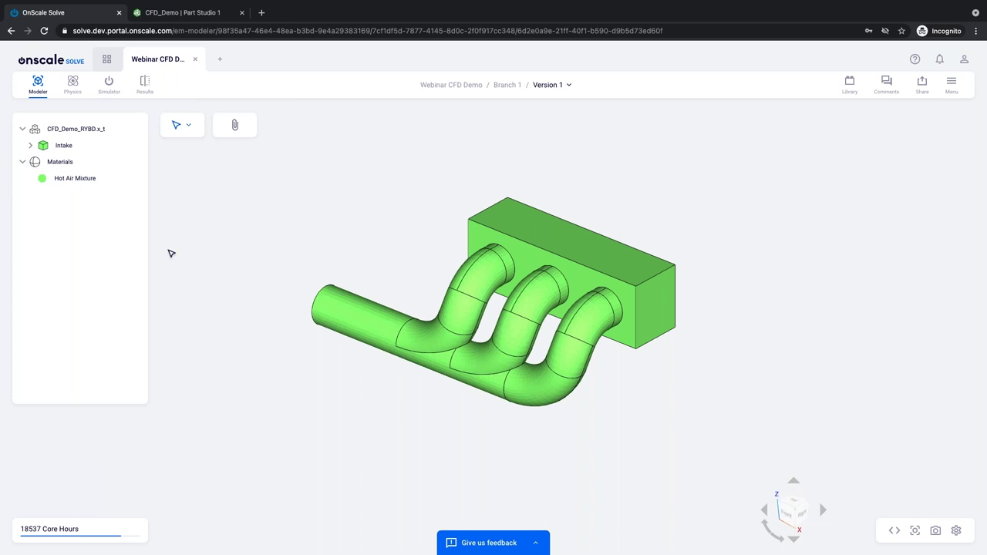
{"action": "mouse_move", "coordinate": [260, 335]}
{"action": "left_mouse_down"}
{"action": "mouse_move", "coordinate": [402, 400]}
{"action": "mouse_move", "coordinate": [277, 364]}
{"action": "left_mouse_up"}
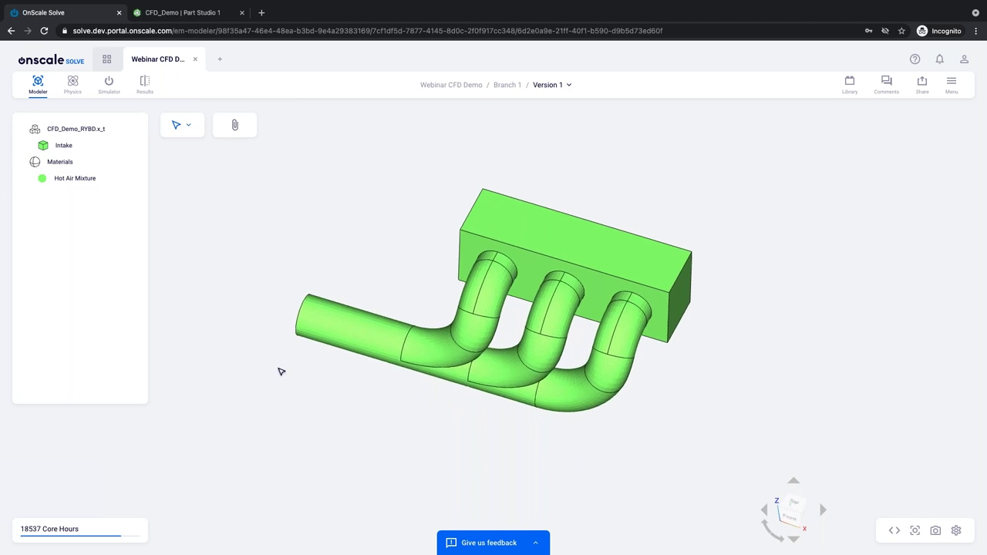
{"action": "scroll", "coordinate": [279, 369], "scroll_direction": "up", "scroll_amount": 3}
{"action": "left_click", "coordinate": [73, 85]}
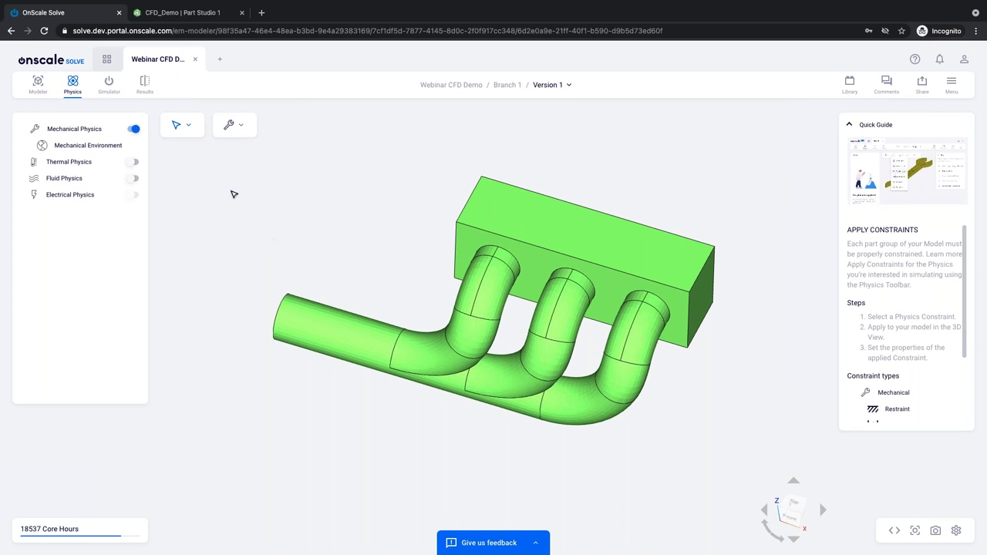
Switch on Thermal Physics, adding a Thermal Environment entry beside Mechanical Physics.
{"action": "left_click", "coordinate": [134, 163]}
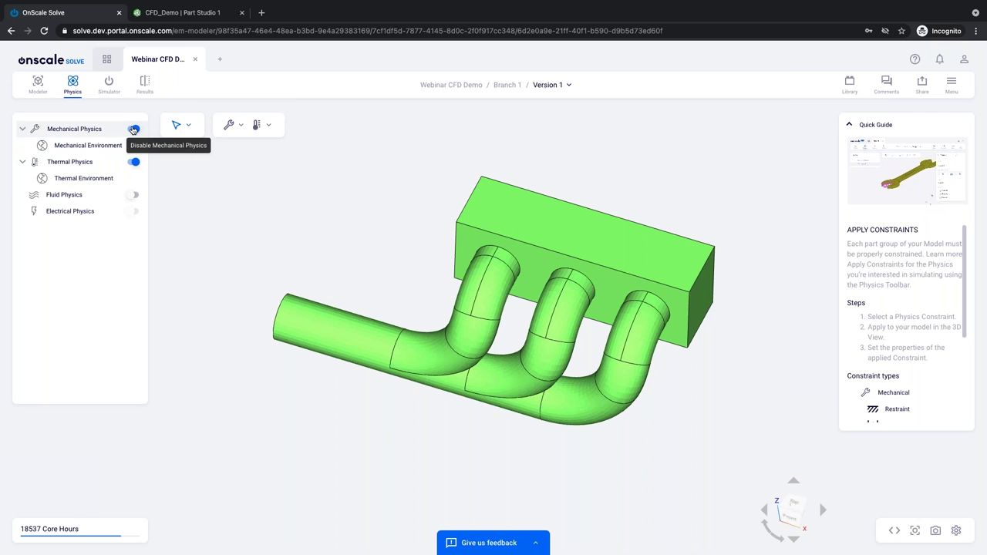
Switch Mechanical Physics off and Fluid Physics on, adding a Fluid Environment entry.
{"action": "left_click", "coordinate": [135, 129]}
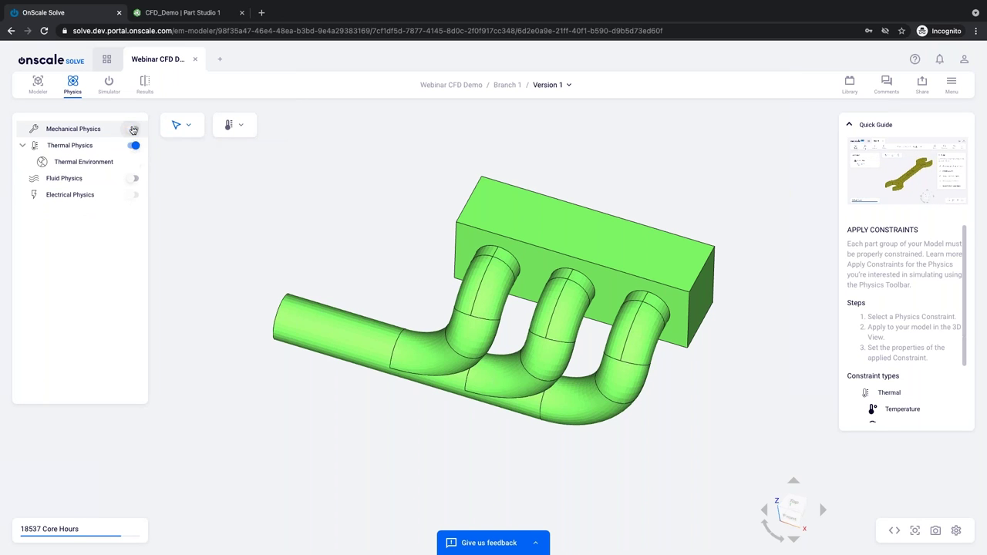
{"action": "left_click", "coordinate": [136, 179]}
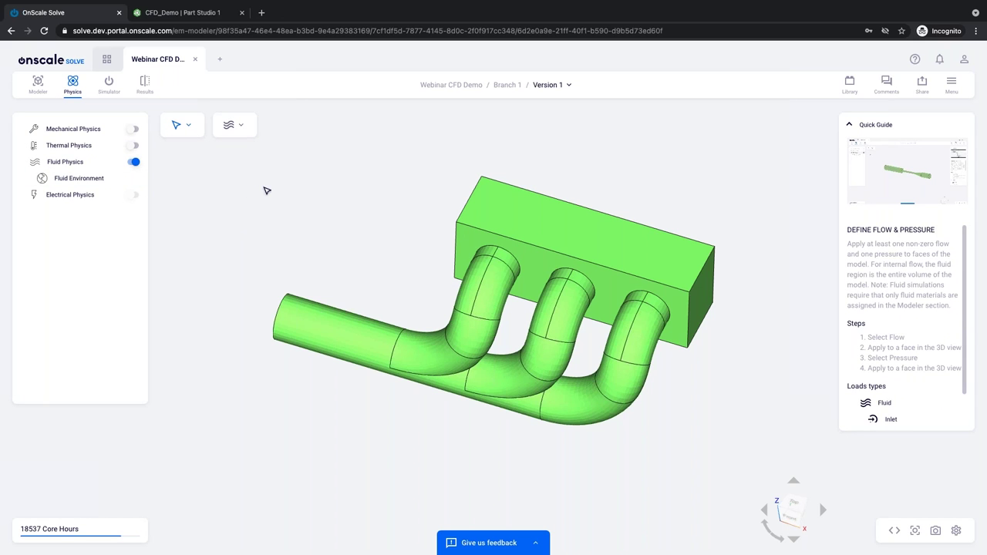
{"action": "left_click", "coordinate": [242, 128]}
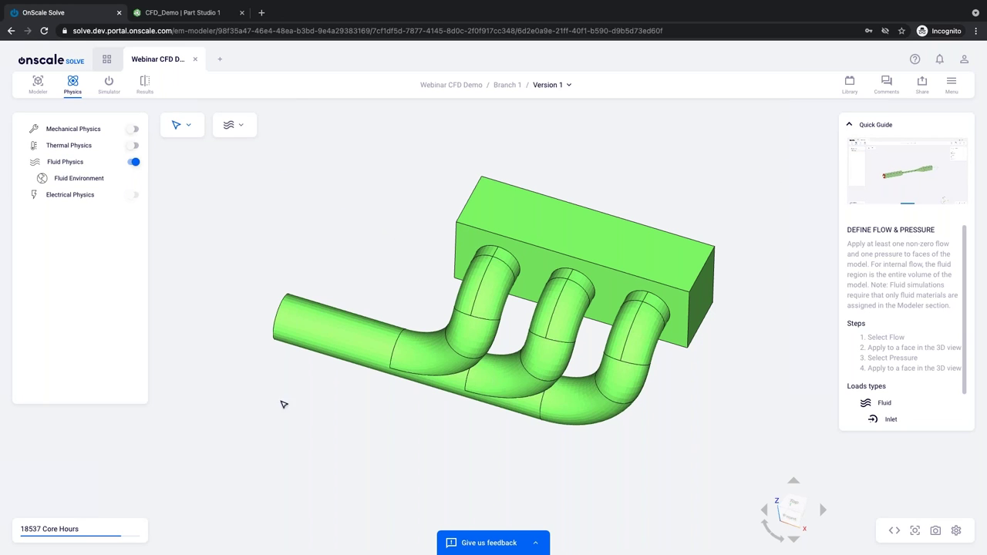
Add a Flow inlet on the intake pipe's open end face with 10 m/s velocity magnitude.
{"action": "left_click", "coordinate": [240, 129]}
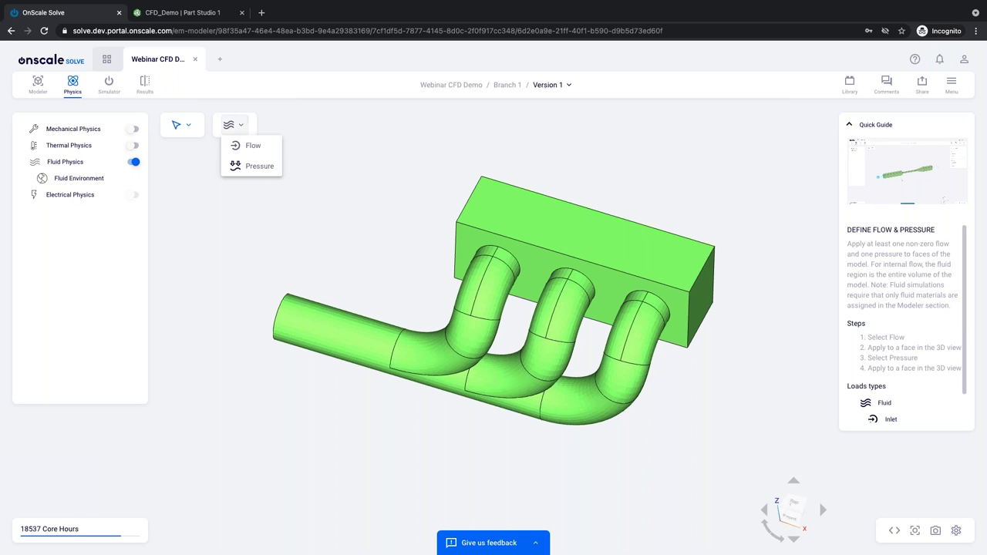
{"action": "left_click", "coordinate": [251, 150]}
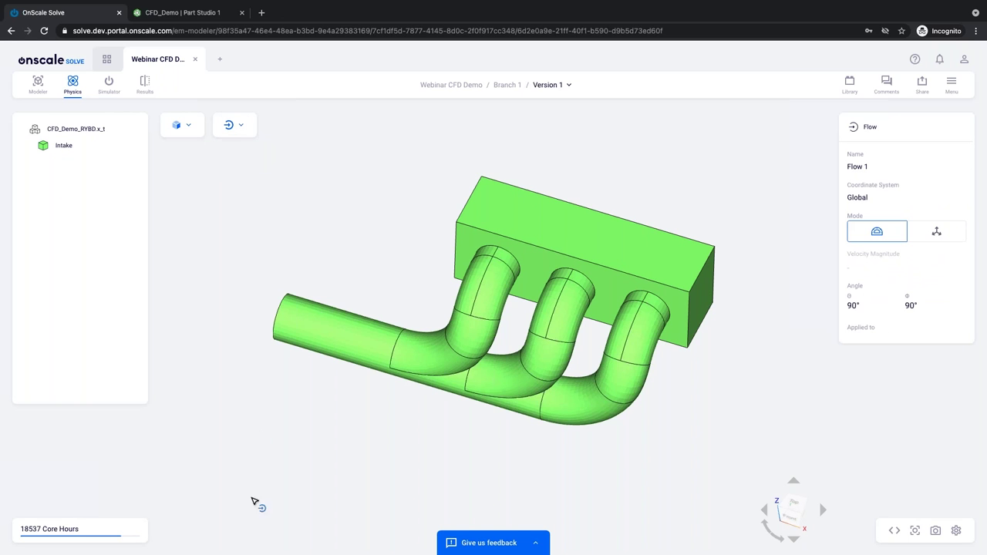
{"action": "left_click_drag", "start_coordinate": [357, 441], "coordinate": [405, 439]}
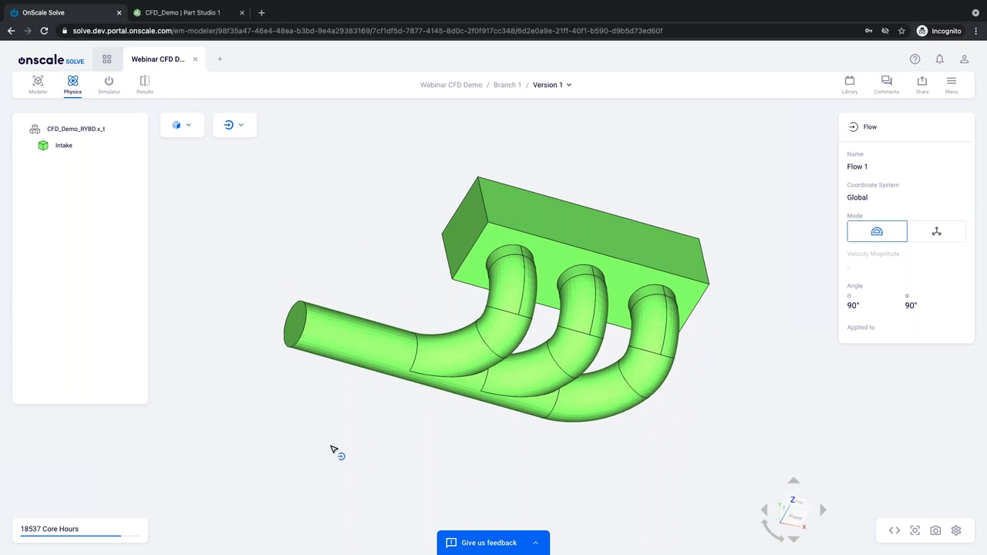
{"action": "left_click_drag", "start_coordinate": [283, 388], "coordinate": [296, 368]}
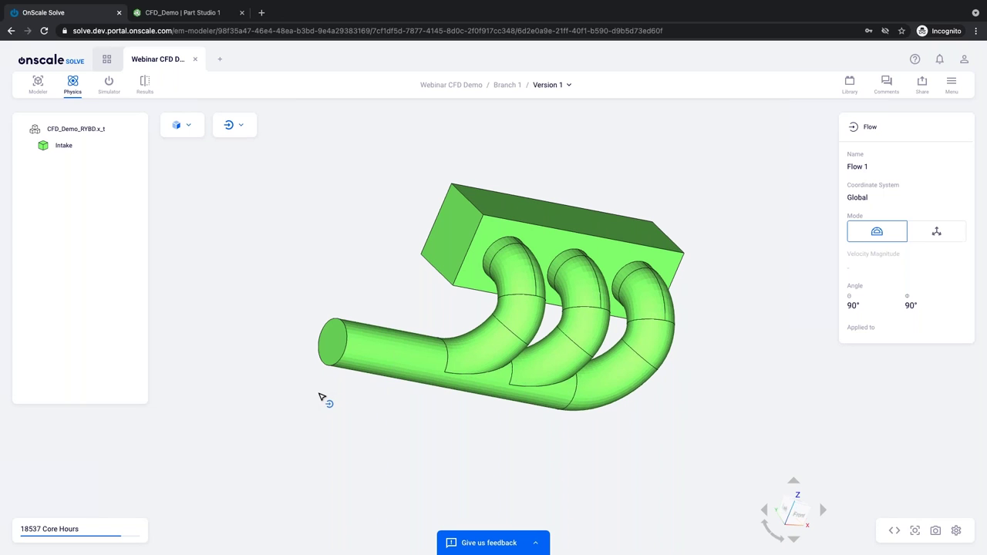
{"action": "left_click", "coordinate": [330, 350]}
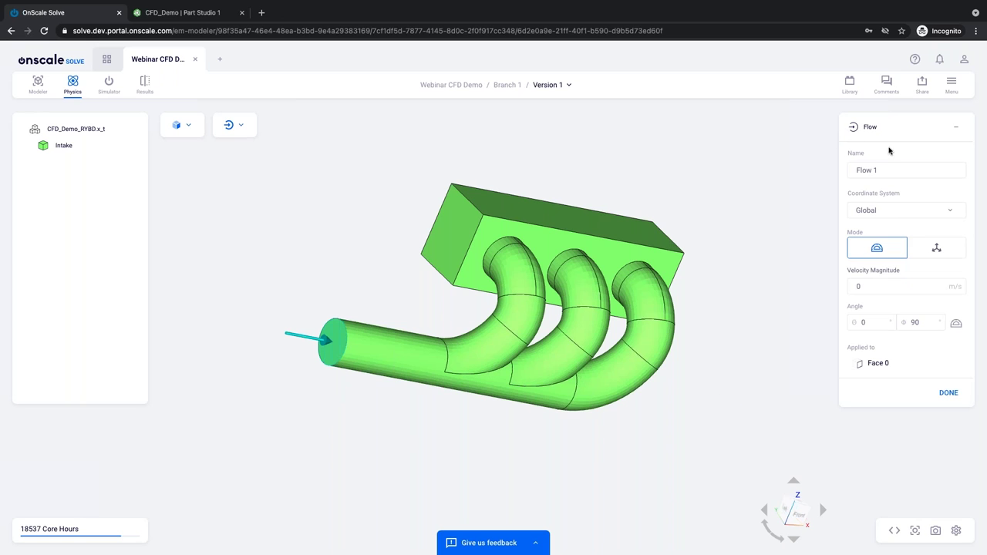
{"action": "left_click", "coordinate": [876, 286]}
{"action": "left_click", "coordinate": [876, 286]}
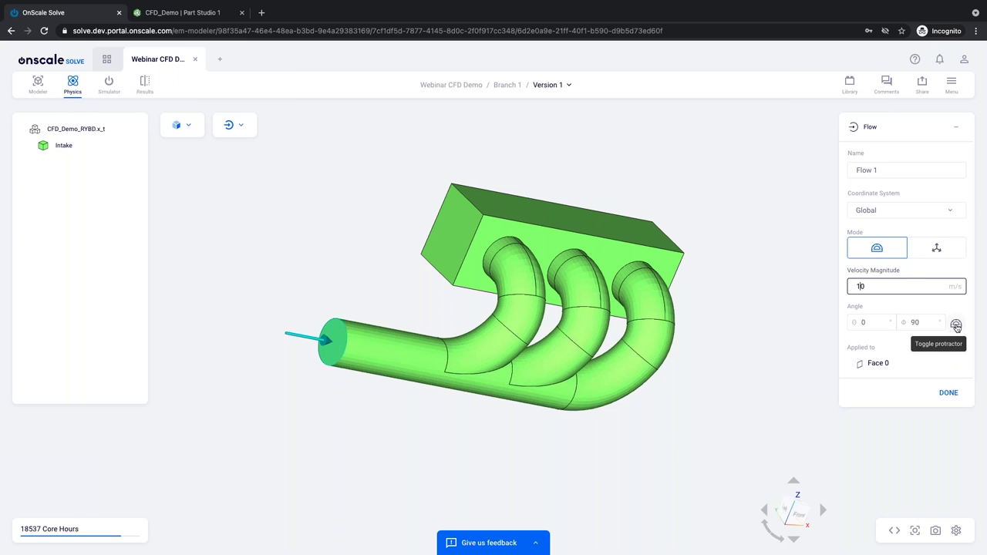
Tilt Flow 1's inlet direction with the protractor until θ reads 20°, then finish editing.
{"action": "left_click", "coordinate": [957, 327]}
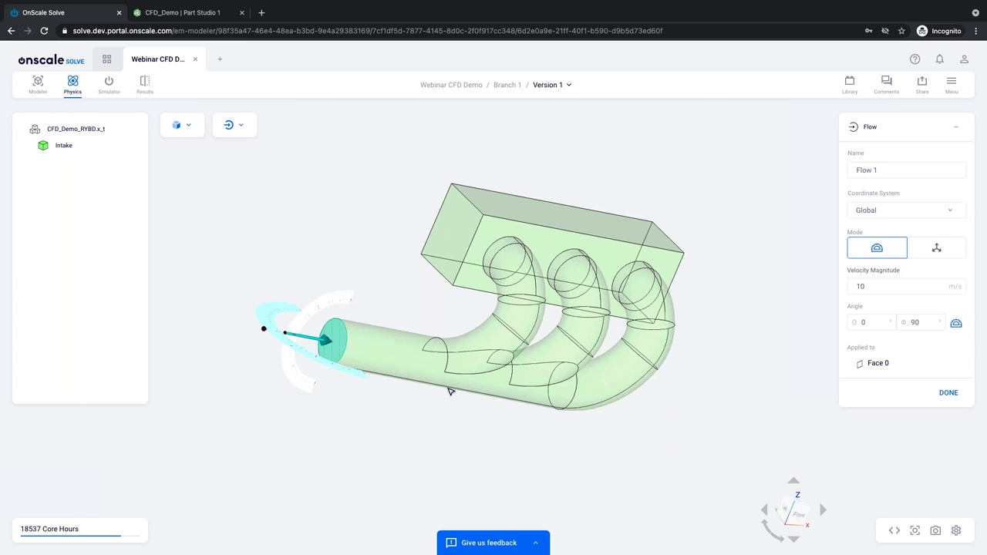
{"action": "left_click_drag", "start_coordinate": [450, 454], "coordinate": [496, 447]}
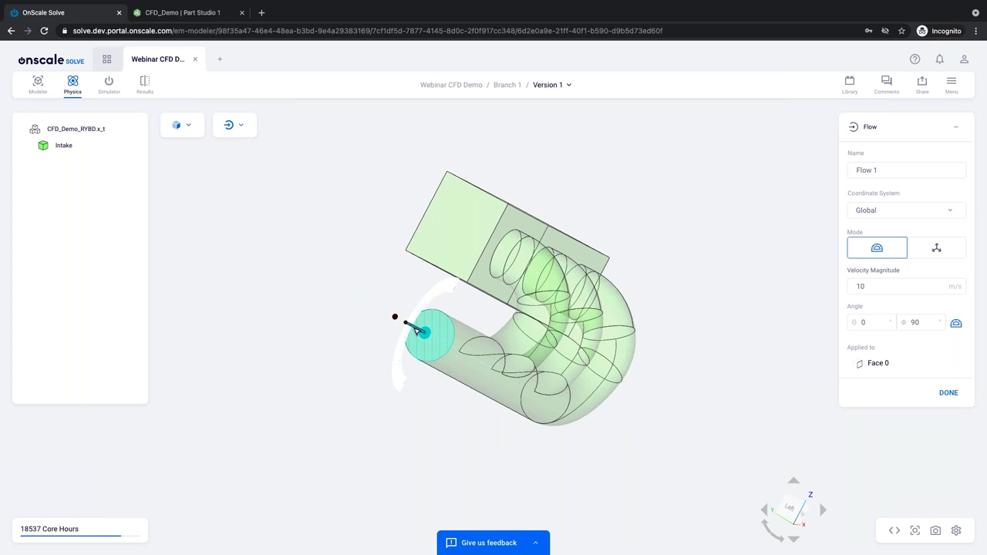
{"action": "scroll", "coordinate": [417, 335], "scroll_direction": "up", "scroll_amount": 2}
{"action": "scroll", "coordinate": [417, 335], "scroll_direction": "up", "scroll_amount": 1}
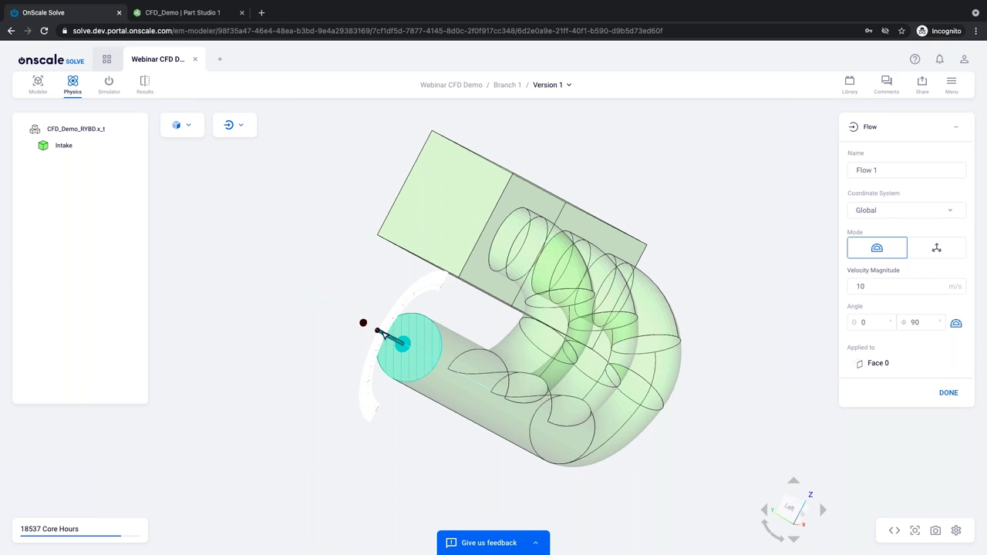
{"action": "mouse_move", "coordinate": [379, 337]}
{"action": "left_mouse_down"}
{"action": "mouse_move", "coordinate": [409, 348]}
{"action": "mouse_move", "coordinate": [377, 328]}
{"action": "left_mouse_up"}
{"action": "left_click_drag", "start_coordinate": [406, 452], "coordinate": [434, 411]}
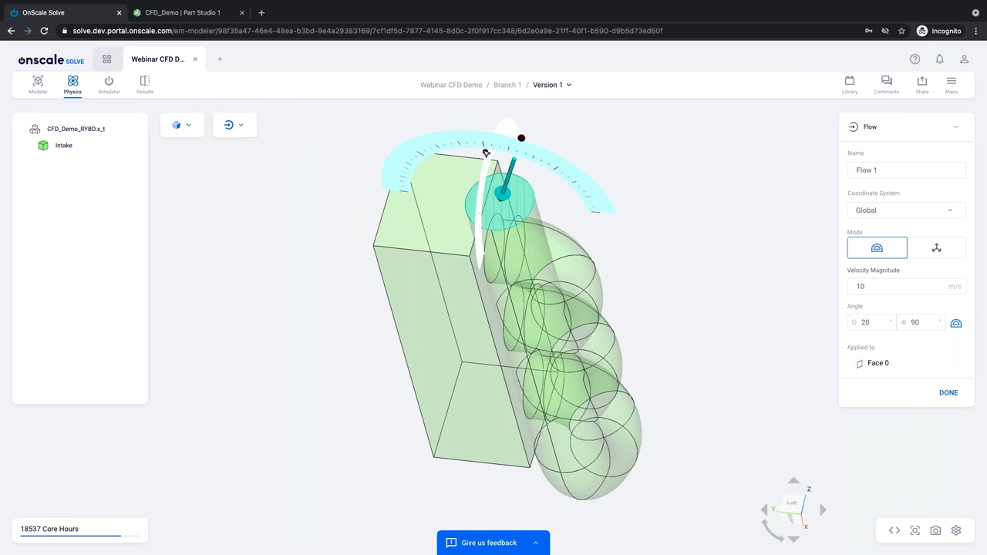
{"action": "key", "text": "Escape"}
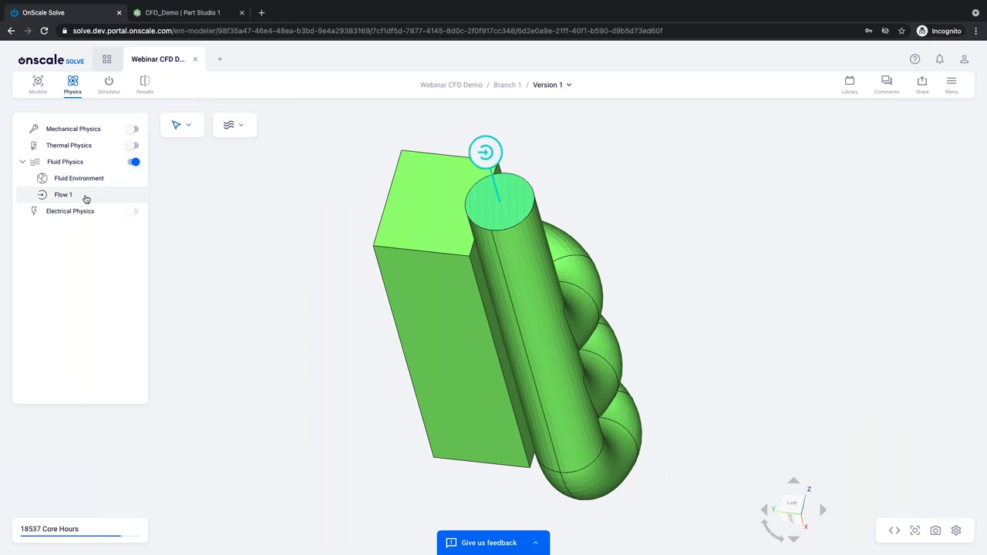
Open Flow 1's properties, try position-based mode, then return to velocity and angle mode.
{"action": "left_click", "coordinate": [86, 197]}
{"action": "left_click_drag", "start_coordinate": [743, 300], "coordinate": [669, 330]}
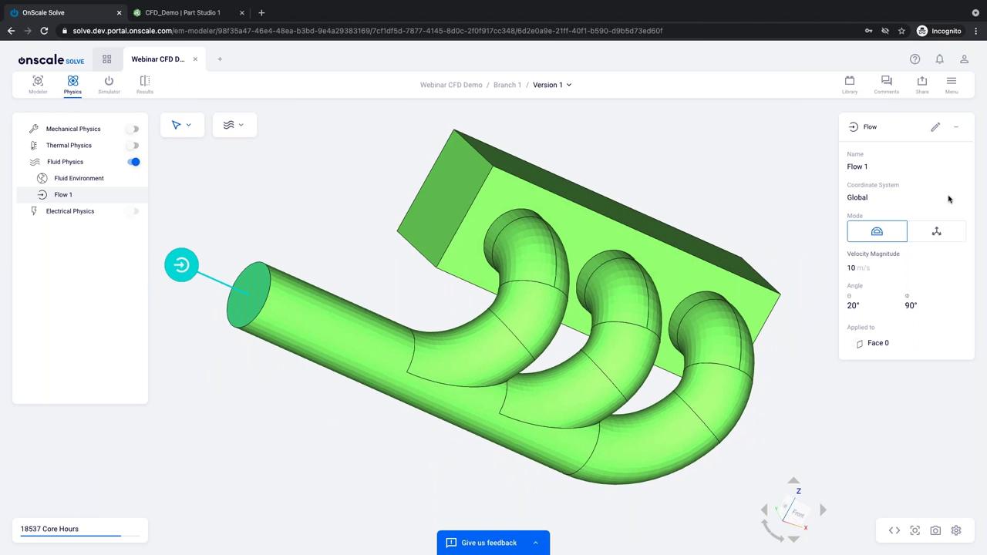
{"action": "mouse_move", "coordinate": [882, 412]}
{"action": "left_mouse_down"}
{"action": "mouse_move", "coordinate": [828, 388]}
{"action": "mouse_move", "coordinate": [818, 367]}
{"action": "mouse_move", "coordinate": [819, 424]}
{"action": "left_mouse_up"}
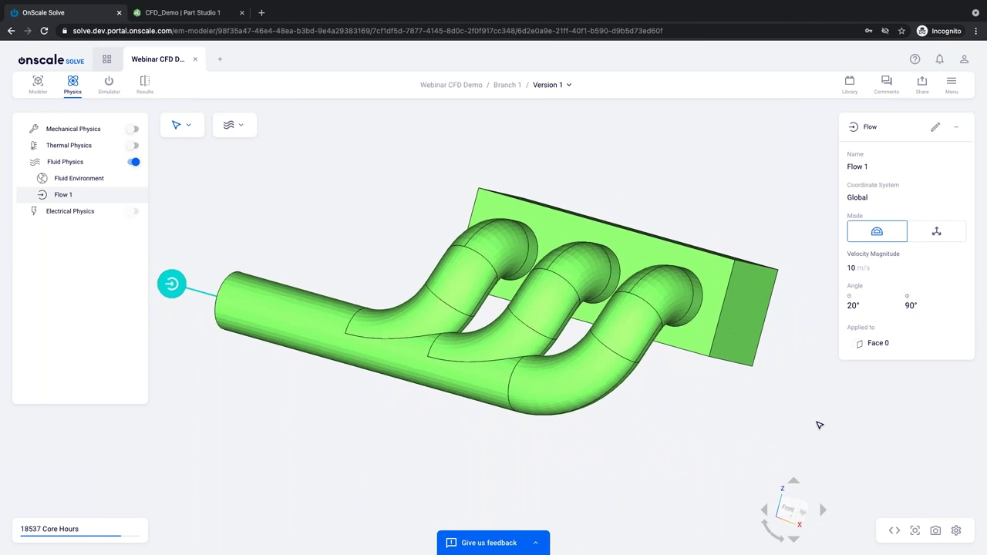
{"action": "left_click", "coordinate": [937, 233]}
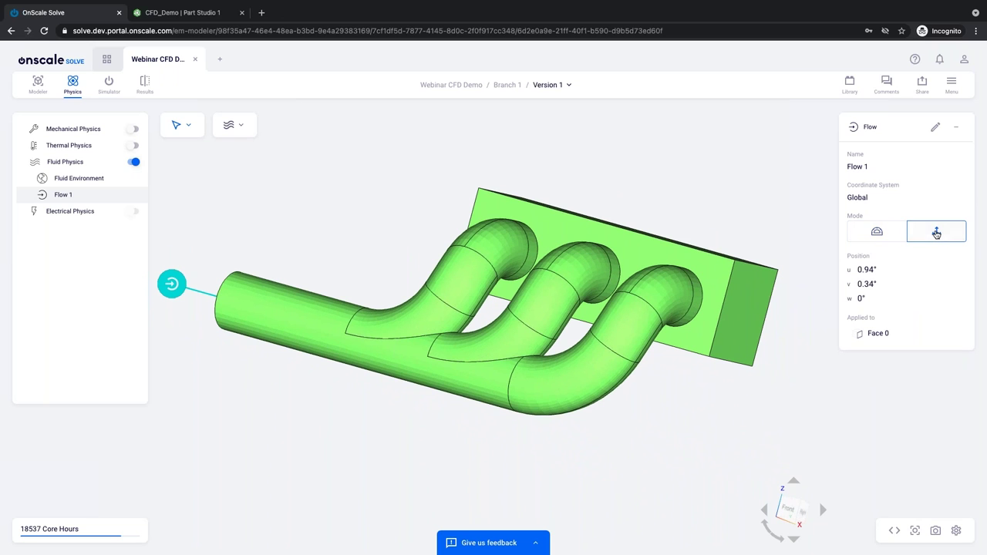
{"action": "left_click", "coordinate": [878, 235]}
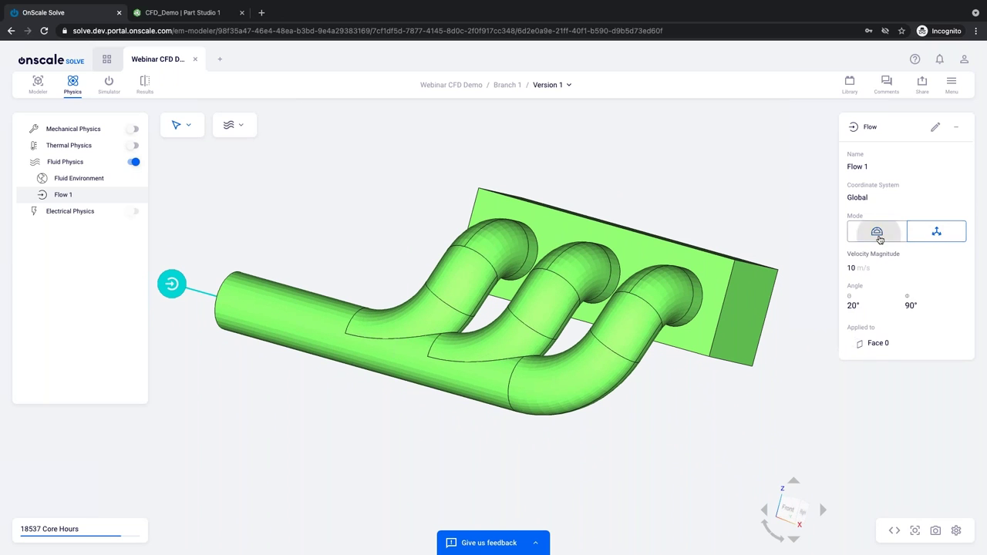
Set Flow 1's direction by vector components u=1 and v=0 and confirm.
{"action": "left_click", "coordinate": [935, 126]}
{"action": "left_click", "coordinate": [935, 248]}
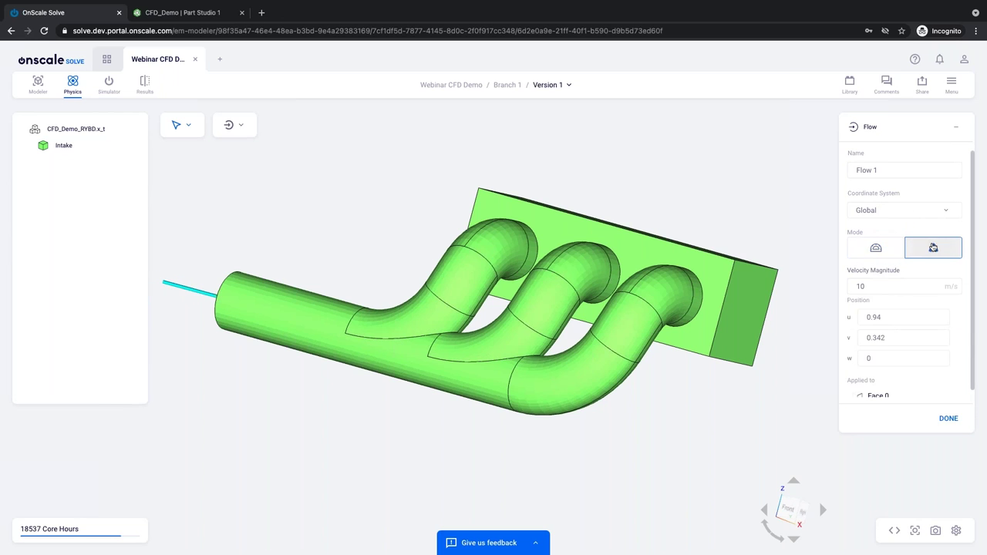
{"action": "left_click", "coordinate": [897, 317]}
{"action": "double_click", "coordinate": [899, 320]}
{"action": "type", "text": "1"}
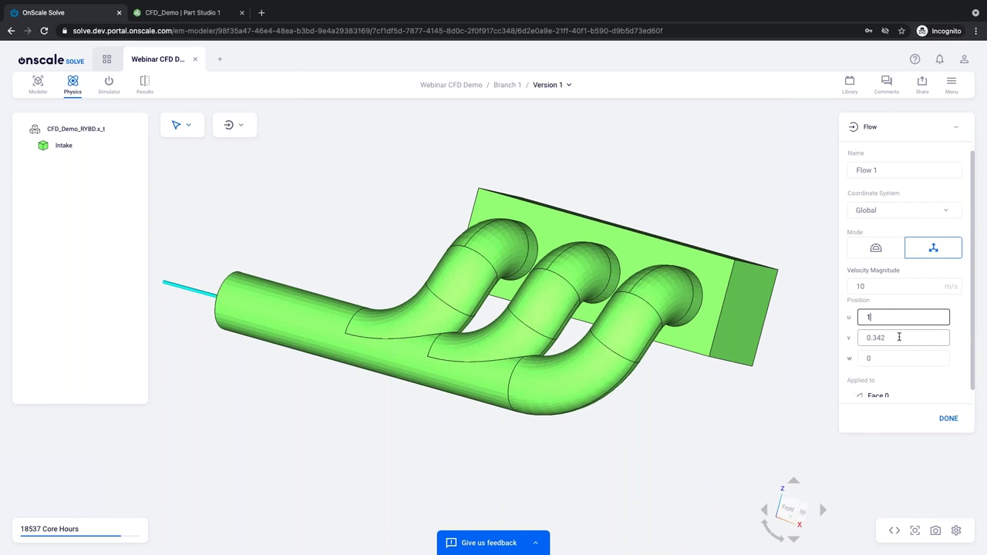
{"action": "left_click", "coordinate": [900, 337]}
{"action": "double_click", "coordinate": [899, 338]}
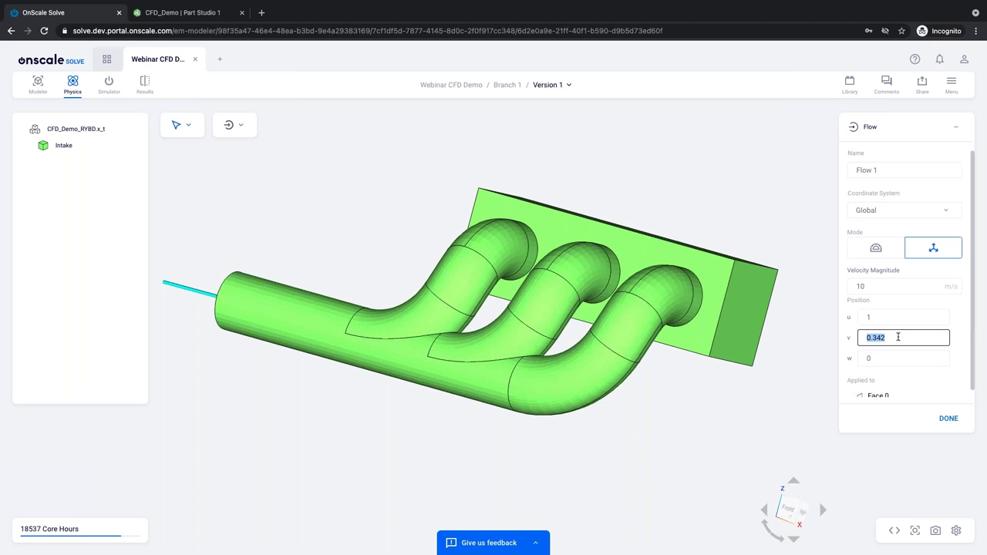
{"action": "type", "text": "0"}
{"action": "left_click", "coordinate": [944, 421]}
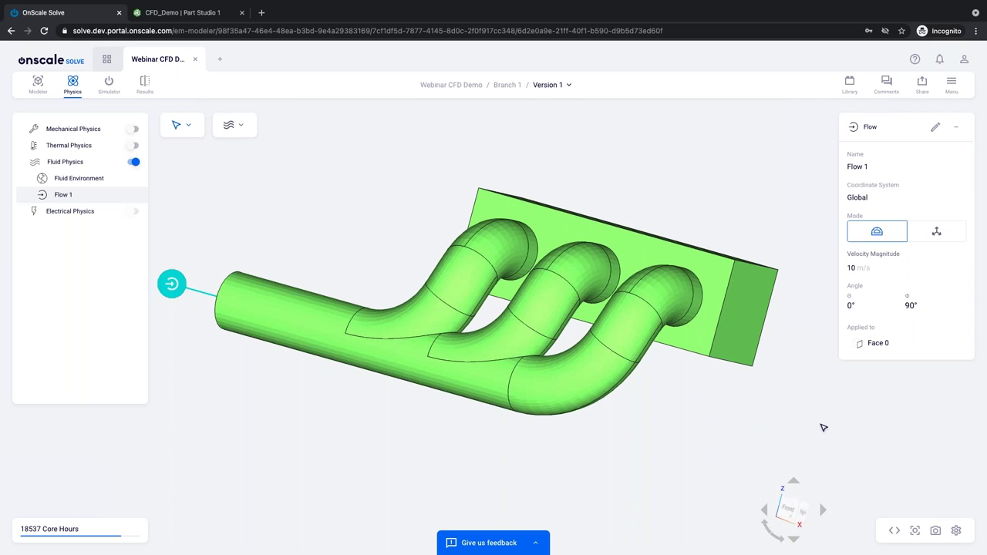
Reopen Flow 1 to check its 0° by 90° angle, then exit without changes.
{"action": "left_click", "coordinate": [778, 423]}
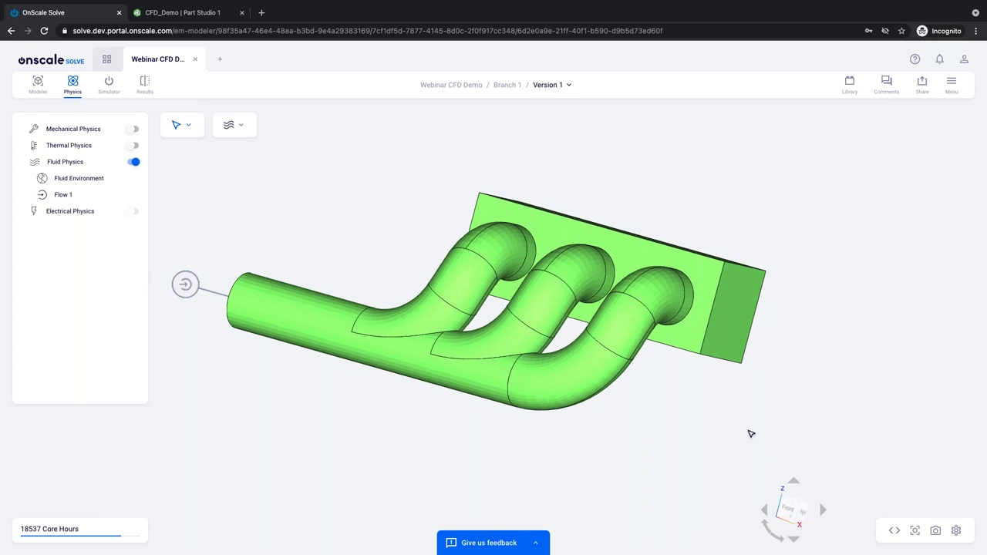
{"action": "left_click_drag", "start_coordinate": [781, 440], "coordinate": [839, 361]}
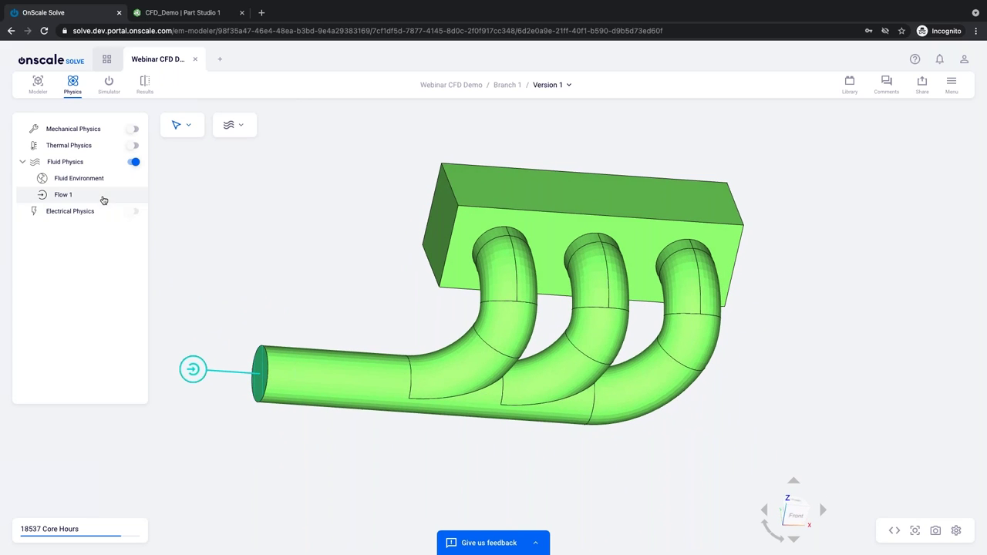
{"action": "left_click", "coordinate": [99, 196]}
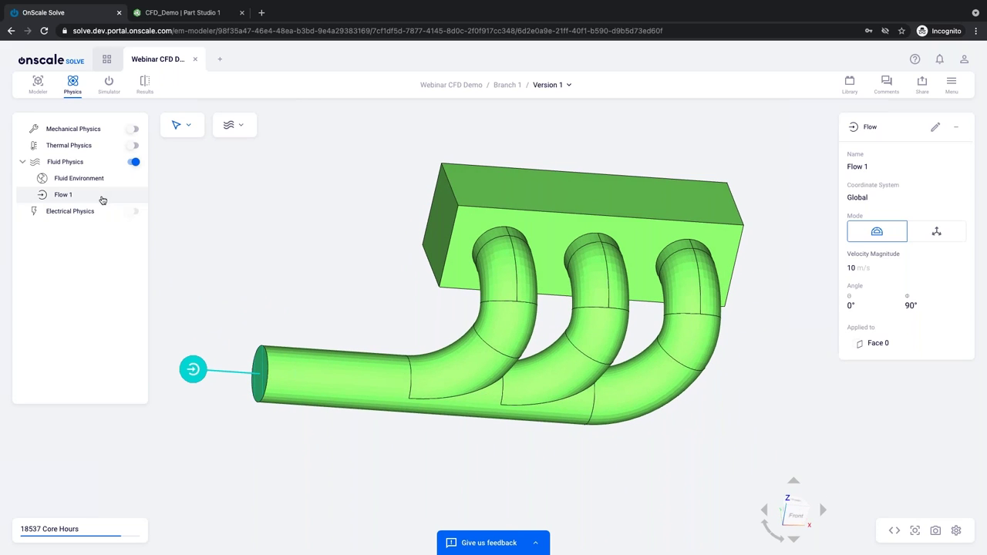
{"action": "left_click", "coordinate": [932, 126]}
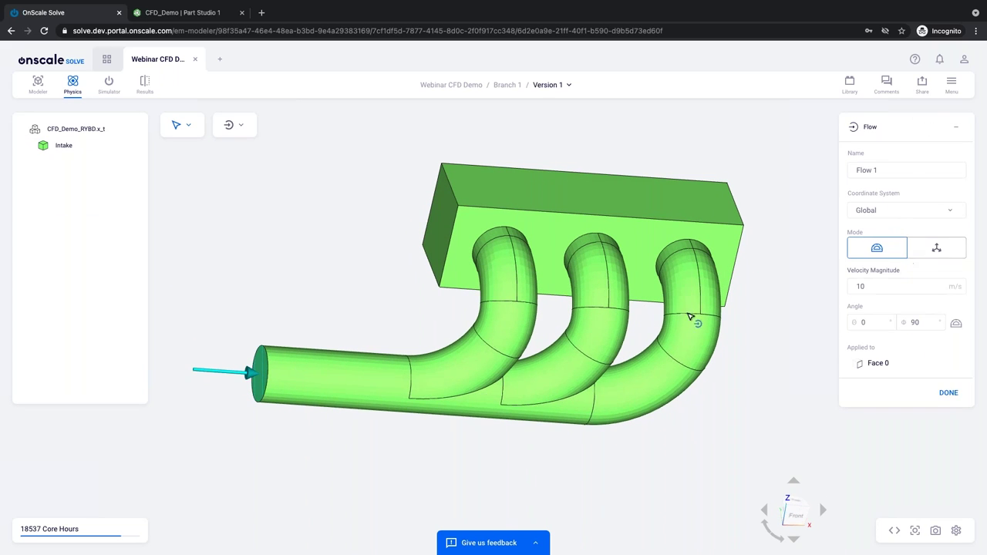
{"action": "left_click_drag", "start_coordinate": [360, 460], "coordinate": [390, 470]}
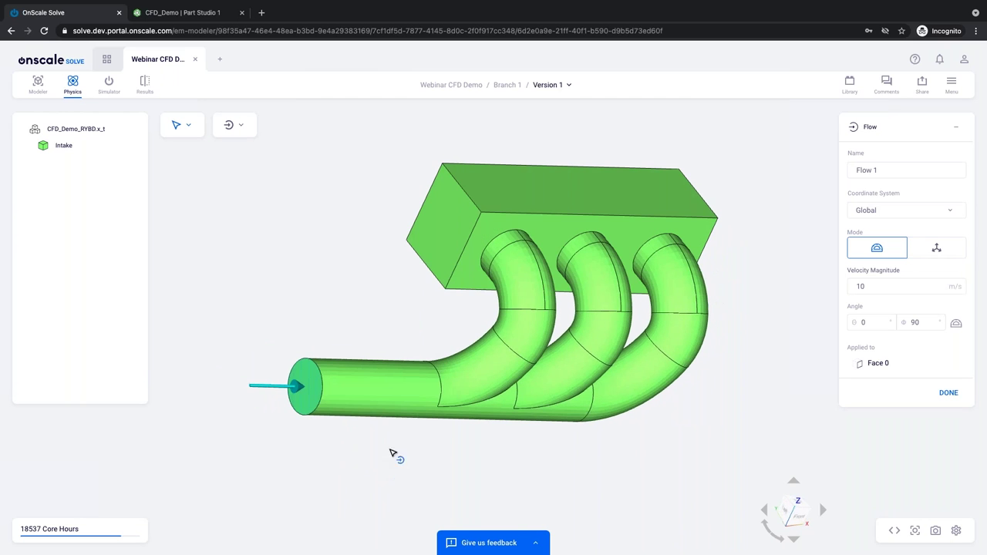
{"action": "key", "text": "Escape"}
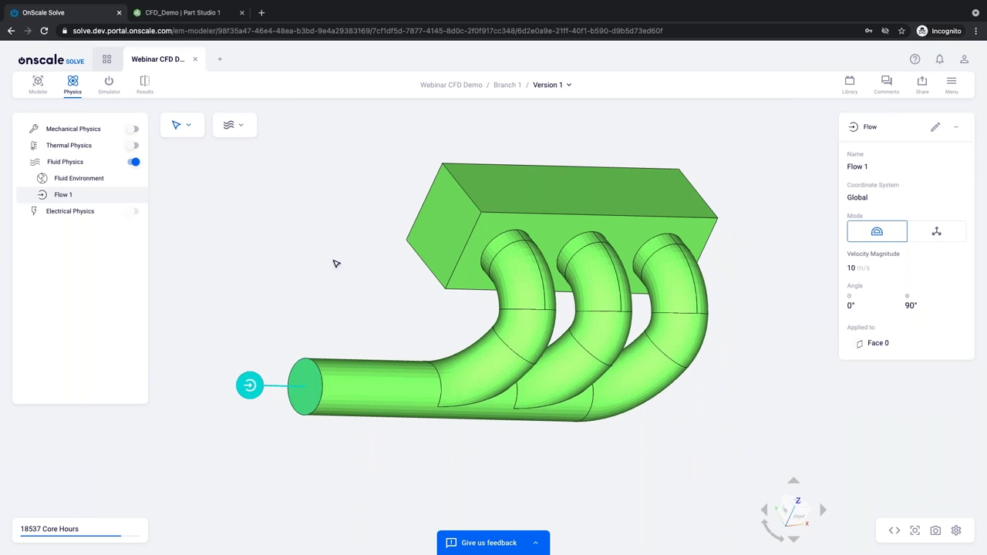
{"action": "left_click", "coordinate": [291, 213]}
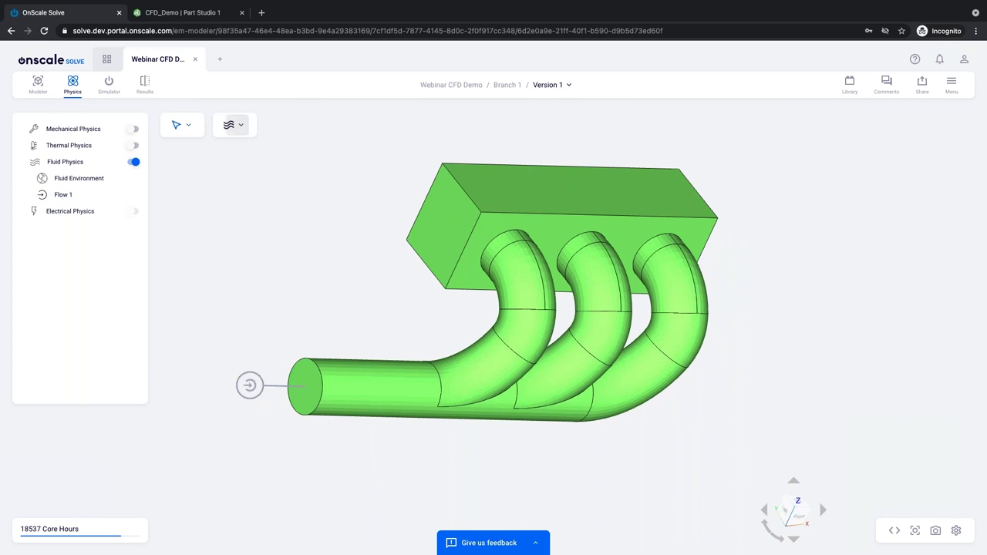
Add a 0 Pa Pressure 1 boundary on the box's left and right end faces (Faces 17, 15).
{"action": "left_click", "coordinate": [246, 128]}
{"action": "left_click", "coordinate": [258, 167]}
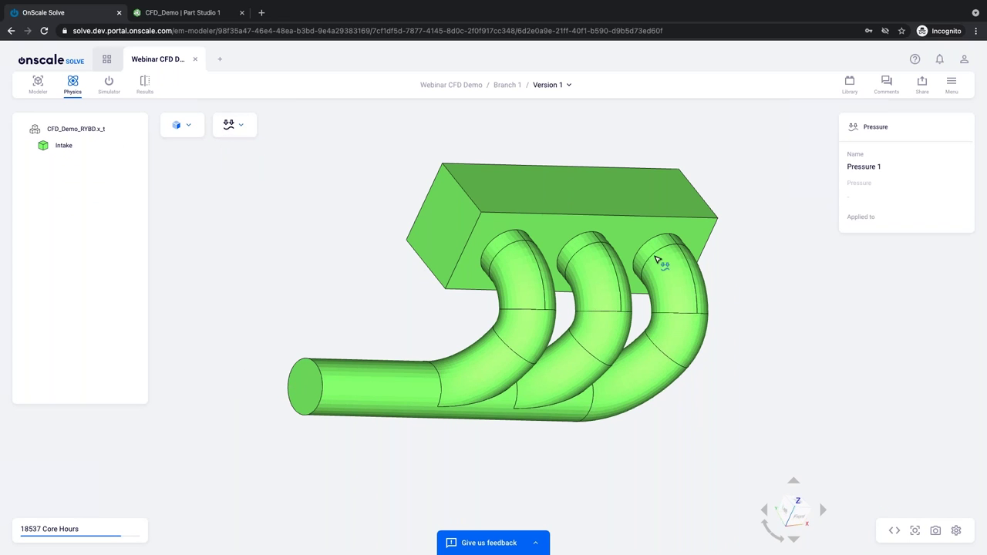
{"action": "left_click_drag", "start_coordinate": [745, 295], "coordinate": [705, 301]}
{"action": "left_click_drag", "start_coordinate": [340, 255], "coordinate": [419, 226]}
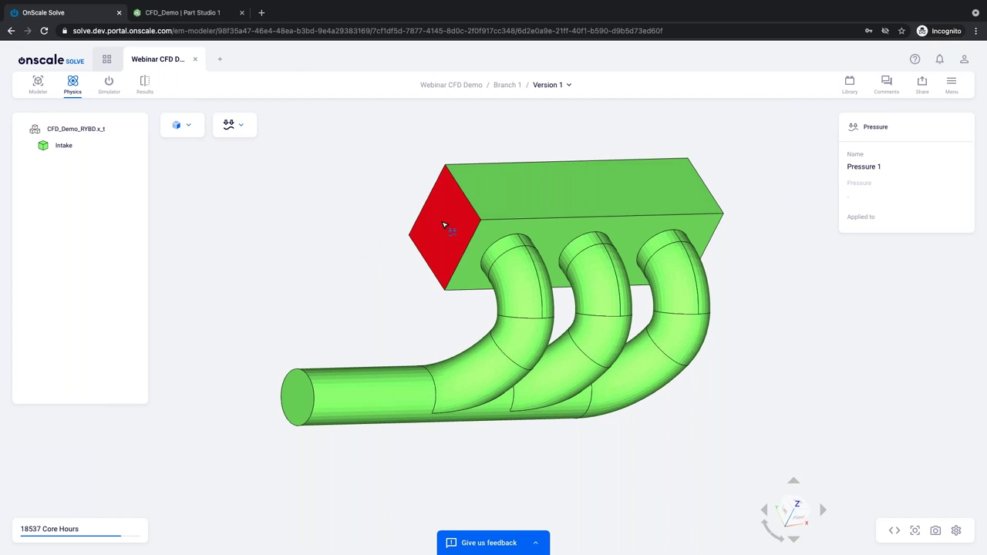
{"action": "left_click", "coordinate": [445, 225]}
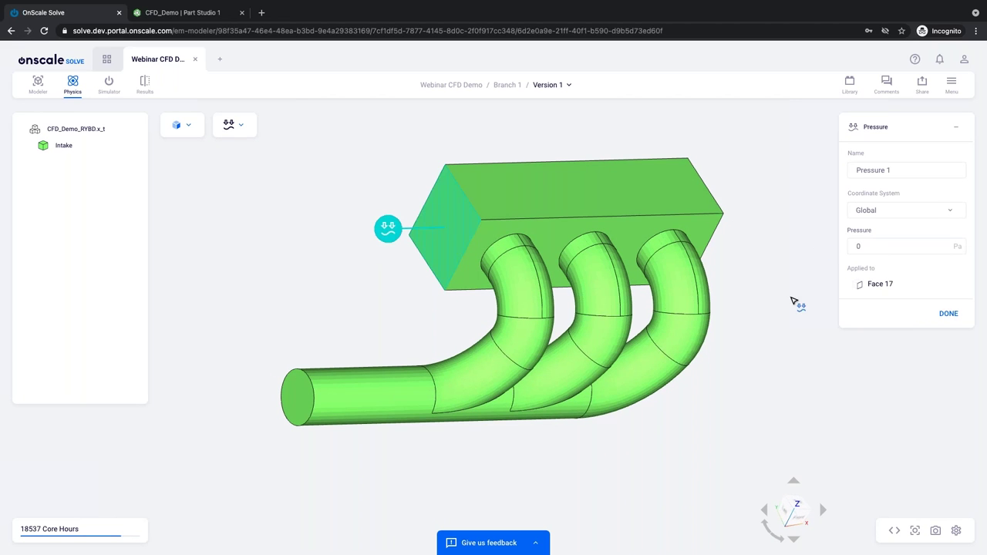
{"action": "mouse_move", "coordinate": [800, 302]}
{"action": "left_mouse_down"}
{"action": "mouse_move", "coordinate": [697, 286]}
{"action": "mouse_move", "coordinate": [686, 306]}
{"action": "mouse_move", "coordinate": [721, 223]}
{"action": "left_mouse_up"}
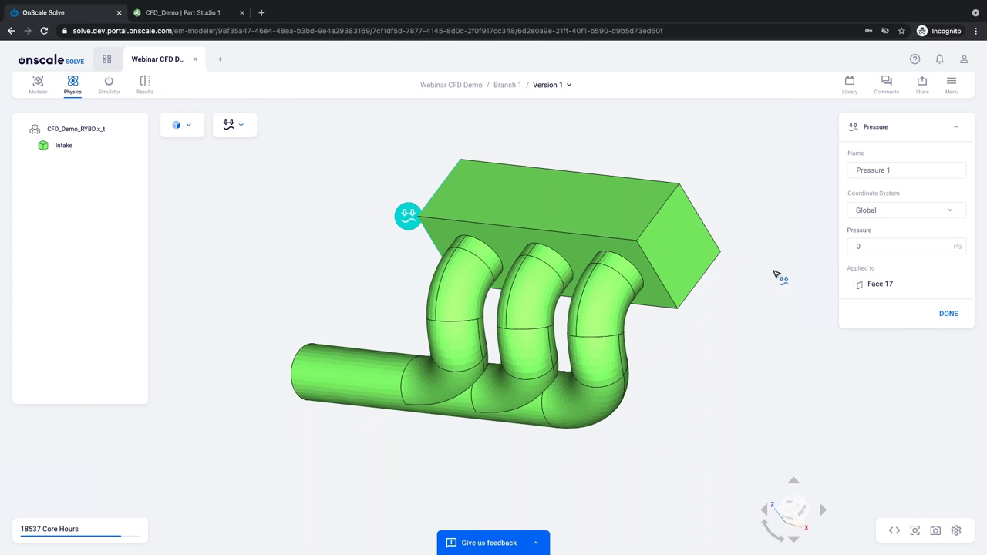
{"action": "left_click", "coordinate": [687, 254]}
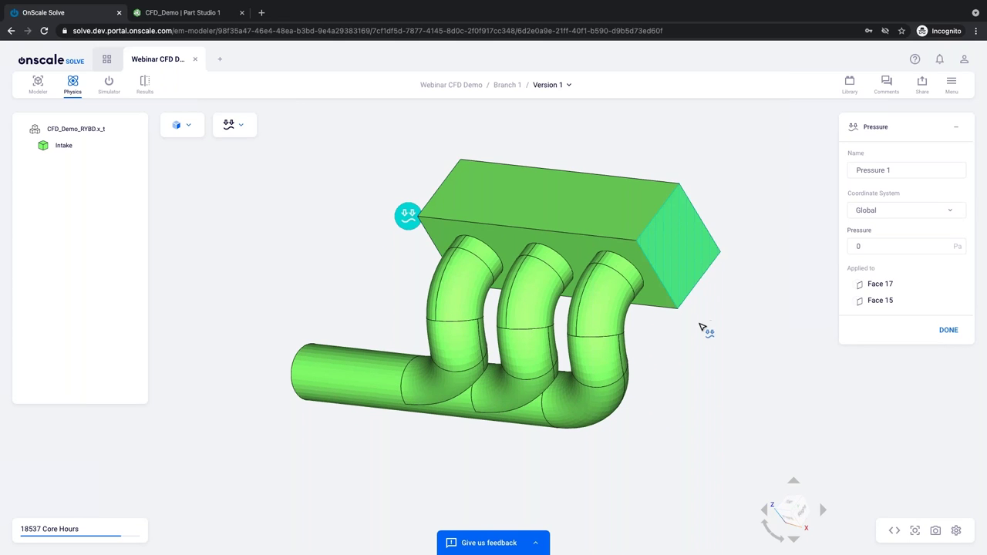
{"action": "left_click_drag", "start_coordinate": [705, 326], "coordinate": [734, 309]}
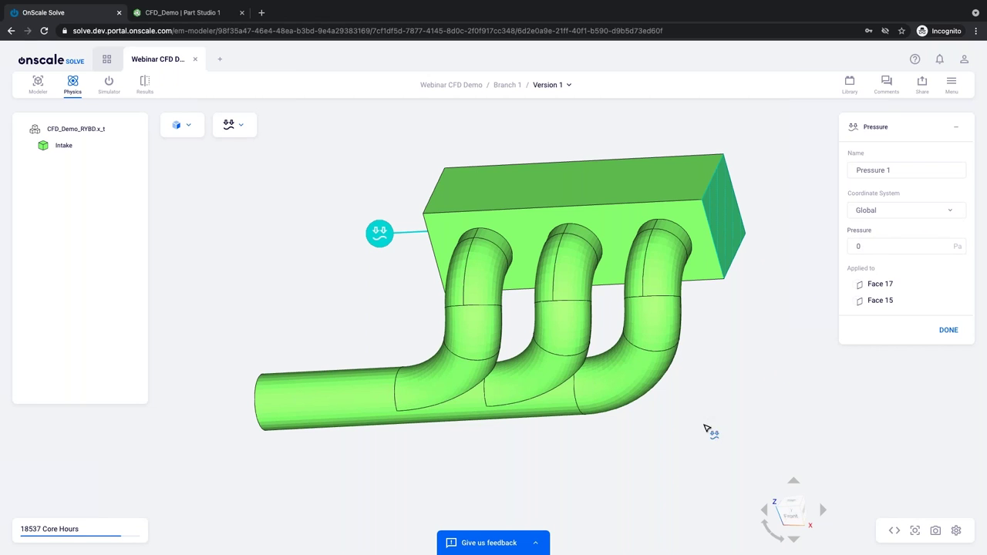
{"action": "left_click_drag", "start_coordinate": [700, 436], "coordinate": [654, 418]}
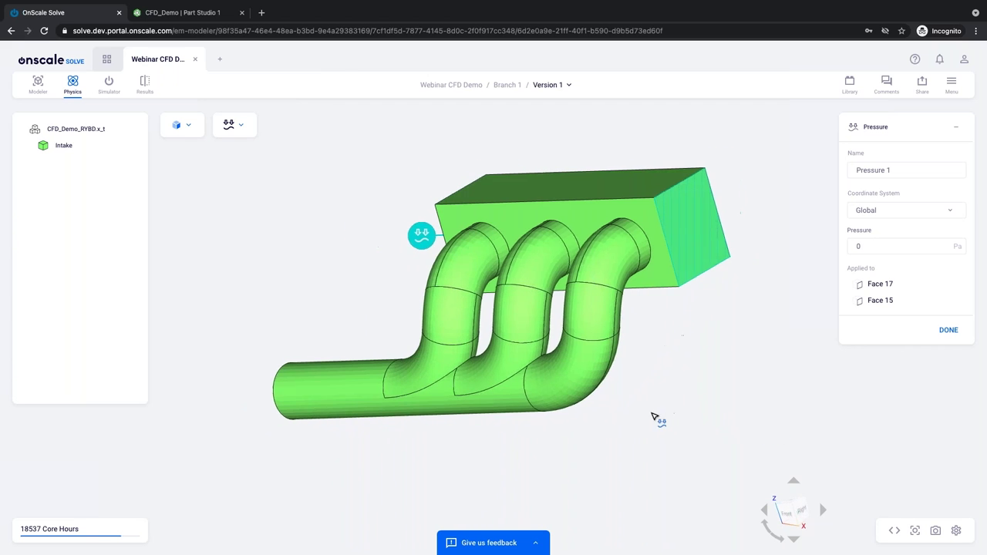
{"action": "left_click", "coordinate": [949, 332]}
Change the Fluid Environment flow Duration from 0.01 s to 0.1 s and save.
{"action": "left_click", "coordinate": [728, 357]}
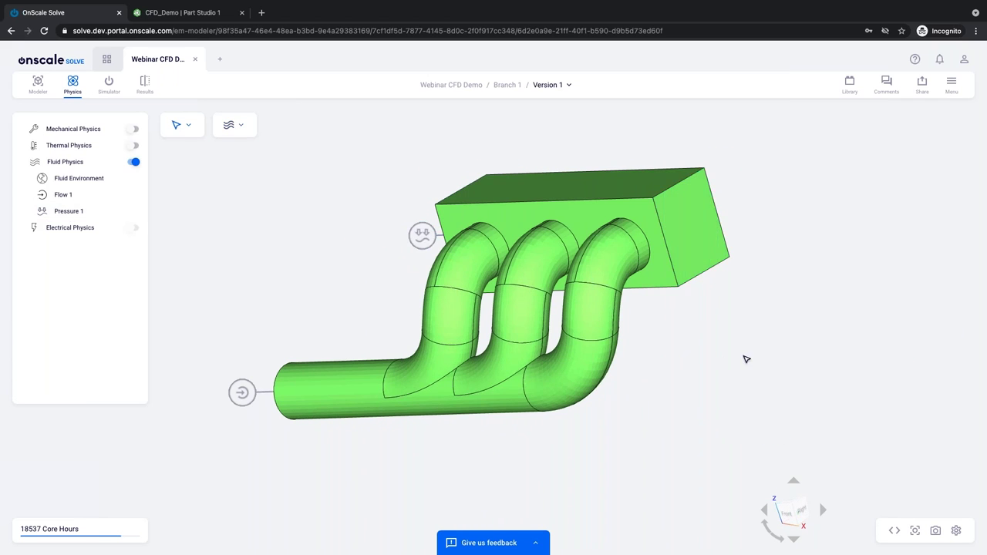
{"action": "key", "text": "1"}
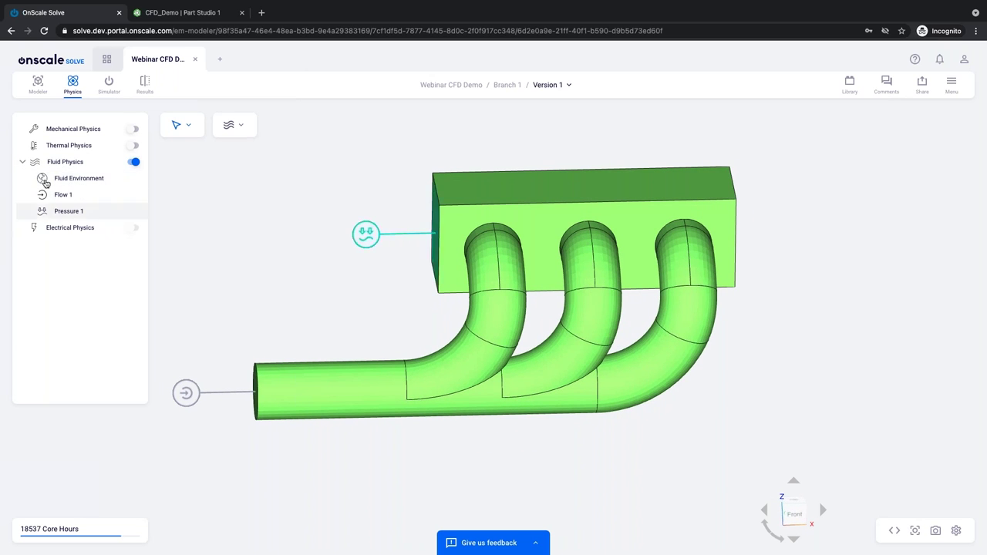
{"action": "left_click", "coordinate": [89, 183]}
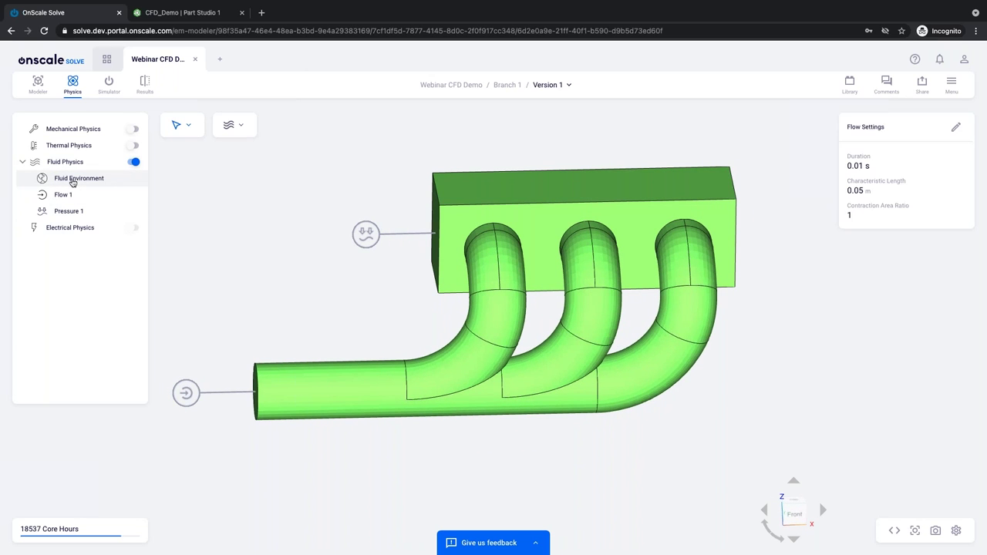
{"action": "left_click", "coordinate": [957, 128]}
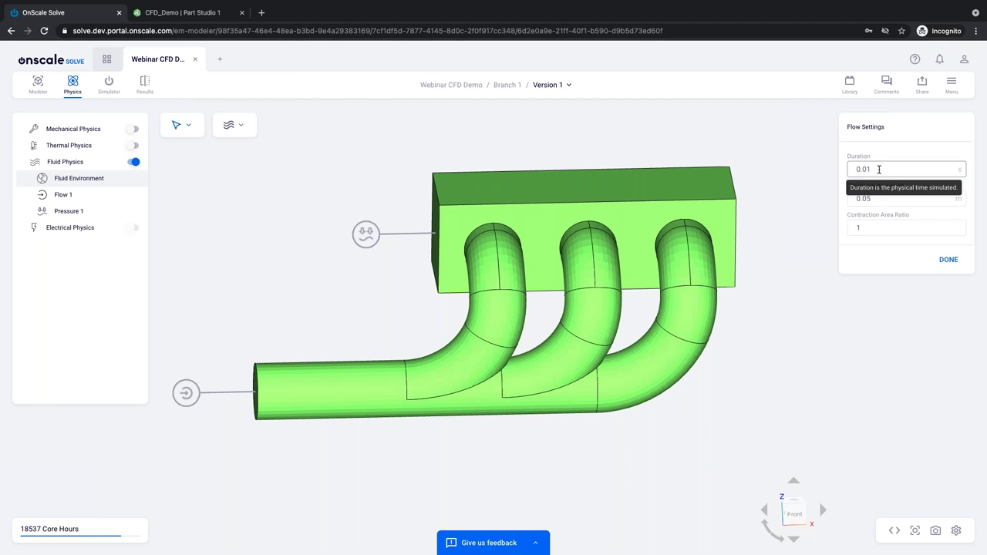
{"action": "left_click", "coordinate": [880, 169]}
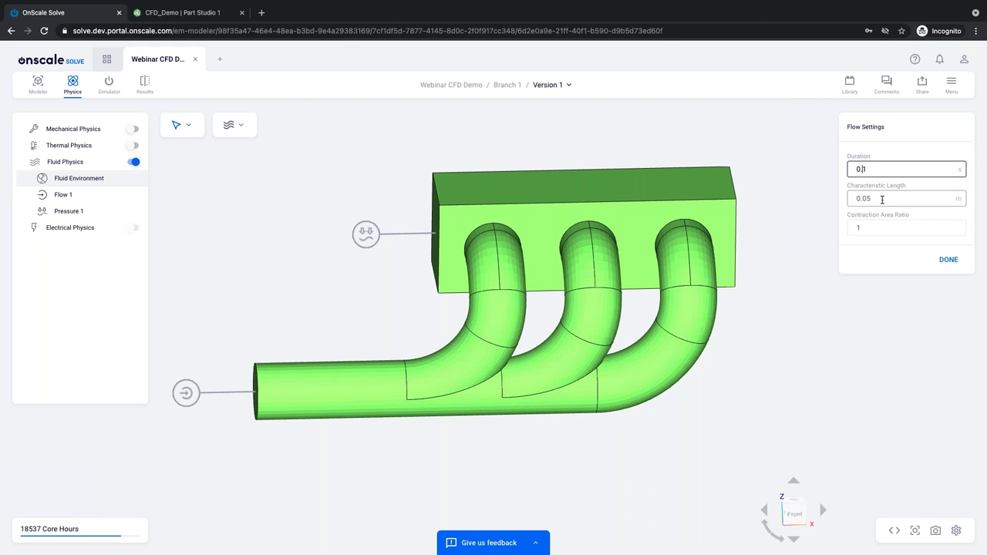
{"action": "mouse_move", "coordinate": [883, 200]}
{"action": "left_click", "coordinate": [949, 261]}
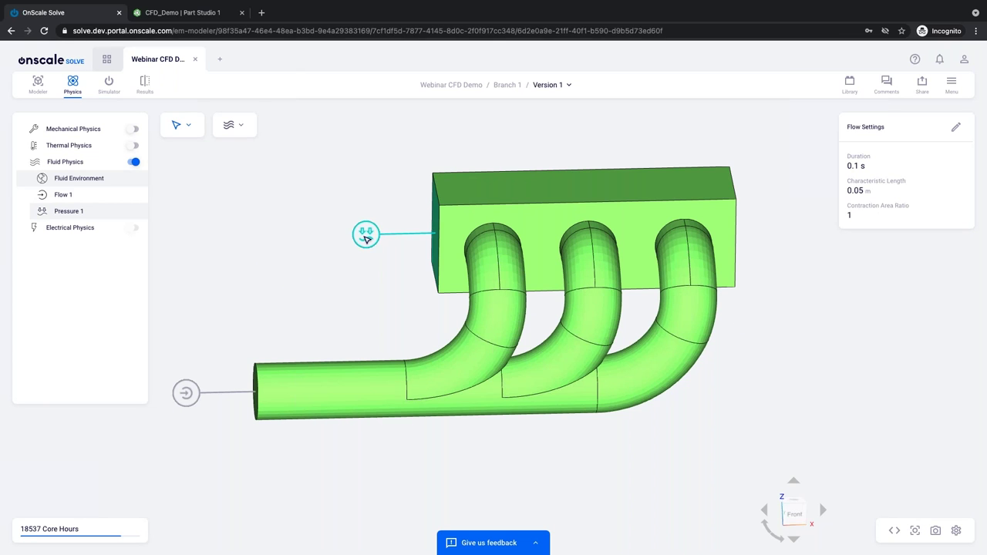
Remove the Pressure 1 boundary and go to the Simulator stage, which shows one error.
{"action": "left_click", "coordinate": [367, 238]}
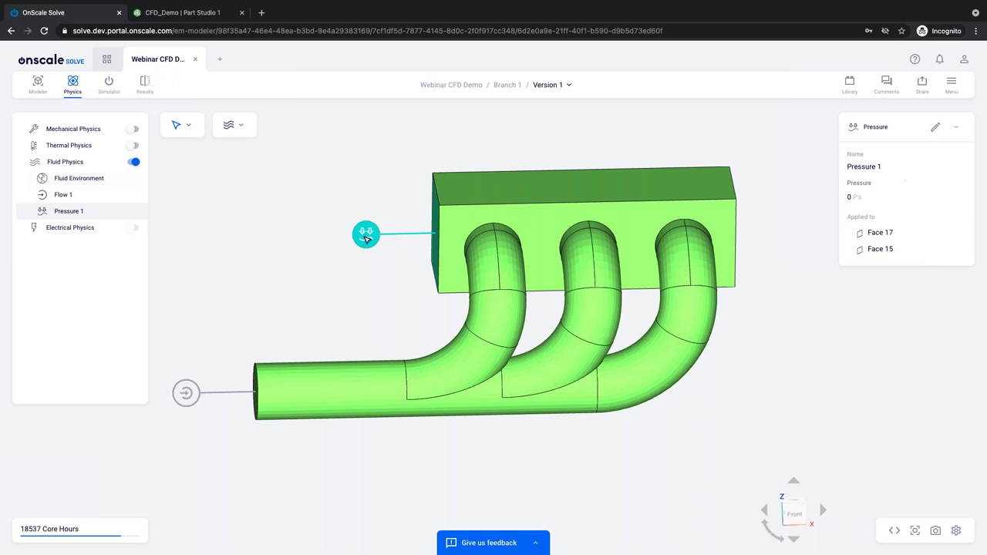
{"action": "left_click", "coordinate": [952, 126]}
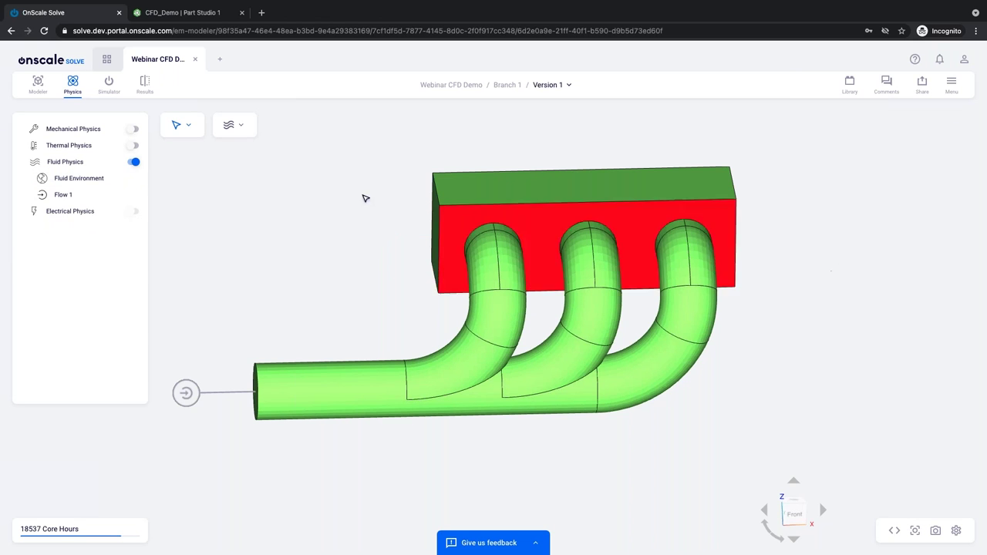
{"action": "left_click", "coordinate": [109, 85]}
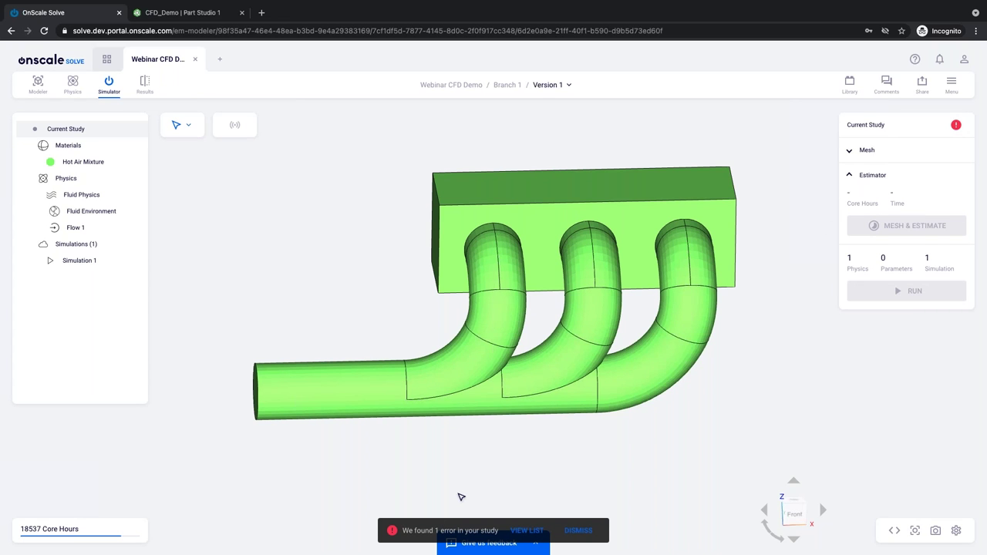
{"action": "left_click", "coordinate": [529, 533]}
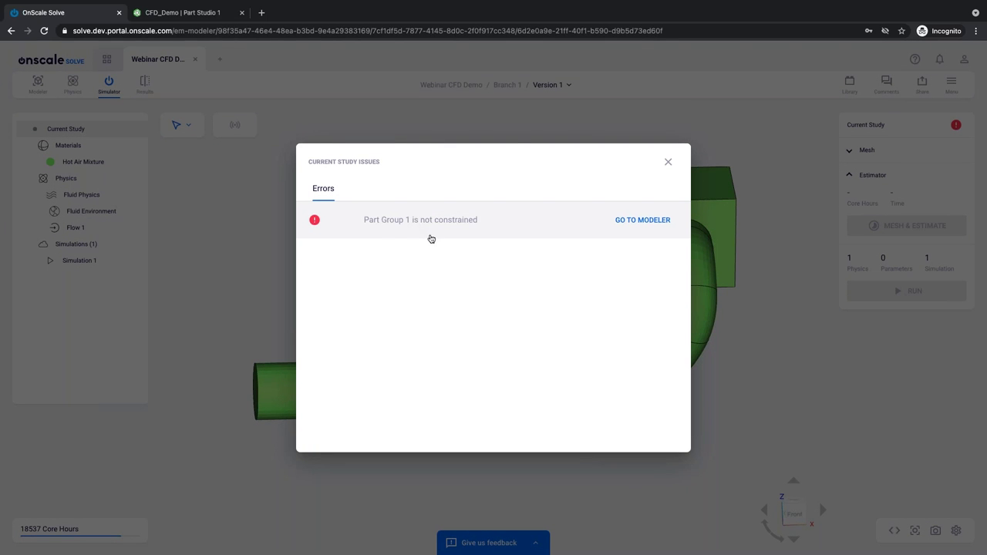
{"action": "left_click", "coordinate": [630, 223]}
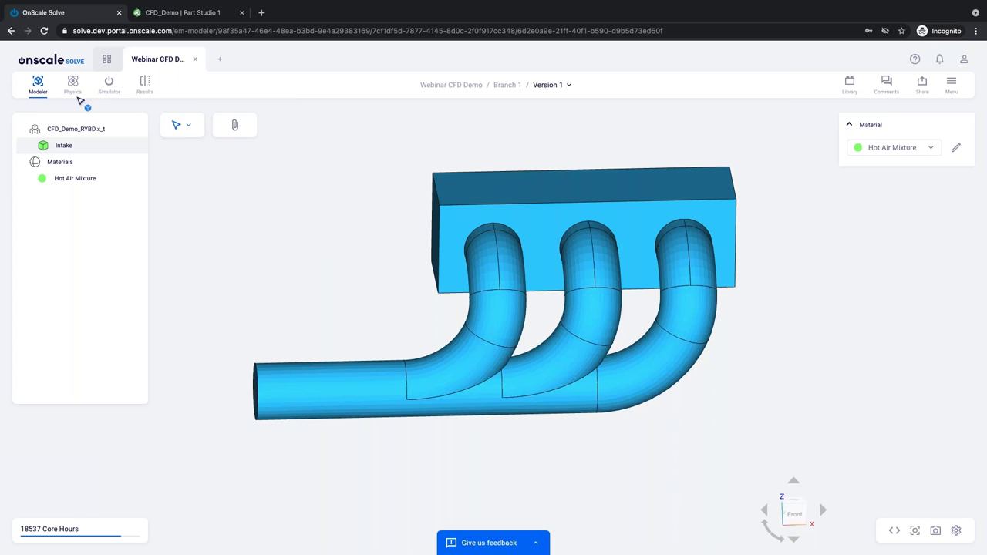
Re-add the 0 Pa Pressure 1 boundary on Faces 17 and 15 of the top box.
{"action": "left_click", "coordinate": [73, 84]}
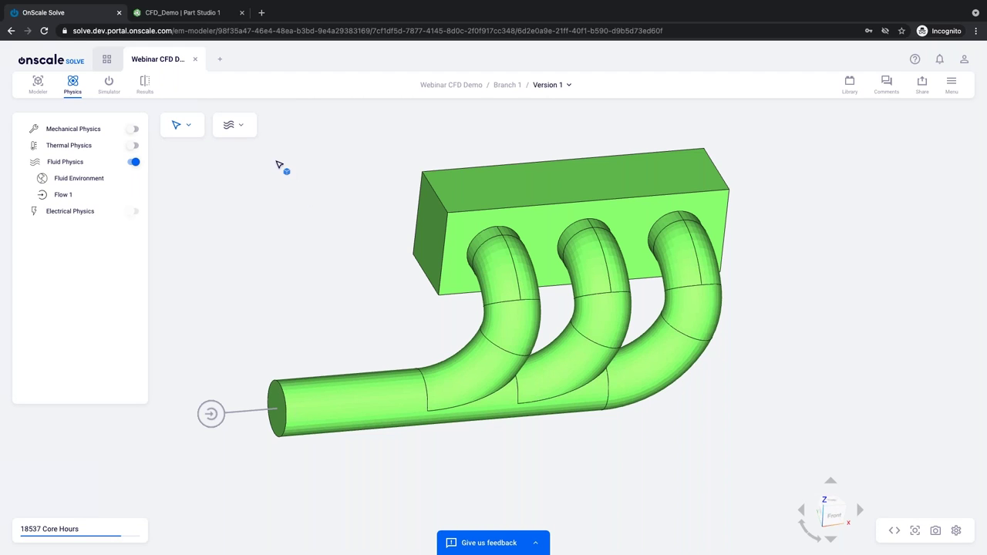
{"action": "left_click", "coordinate": [230, 125]}
{"action": "left_click", "coordinate": [262, 168]}
{"action": "left_click", "coordinate": [430, 231]}
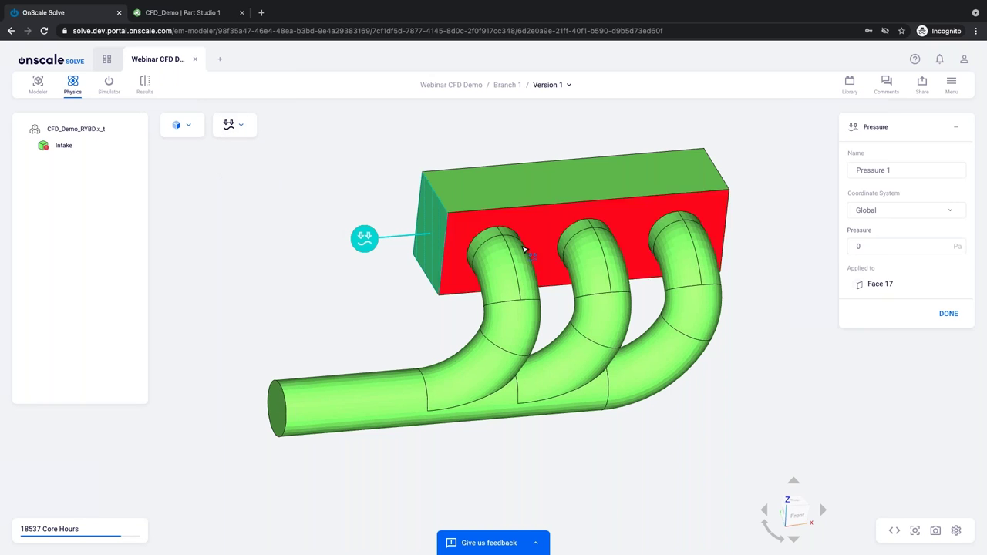
{"action": "left_click_drag", "start_coordinate": [760, 293], "coordinate": [658, 242]}
{"action": "left_click", "coordinate": [658, 241]}
{"action": "left_click", "coordinate": [951, 330]}
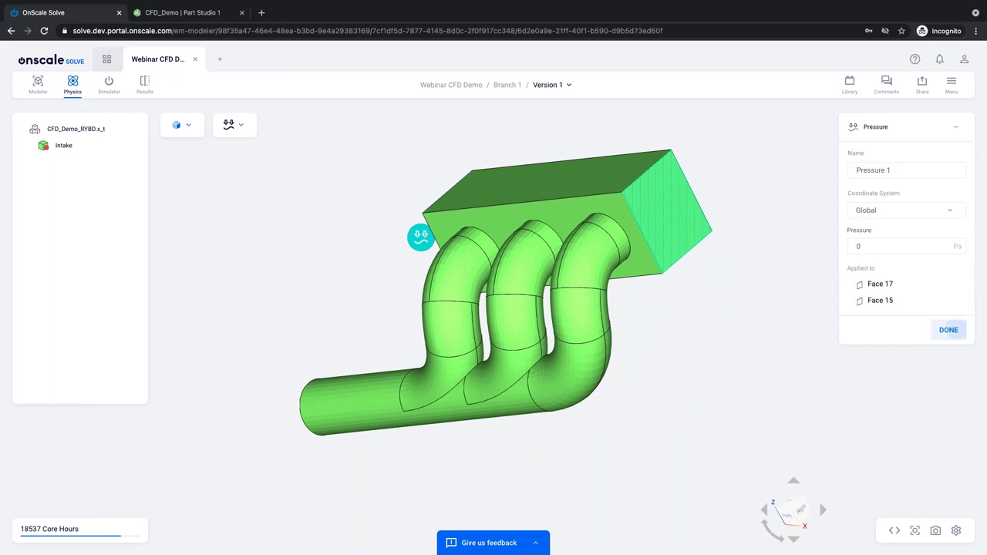
Mesh the manifold from a front view and get the 3.15 core-hour, 1 hr 35 min 7 s estimate.
{"action": "left_click", "coordinate": [111, 90]}
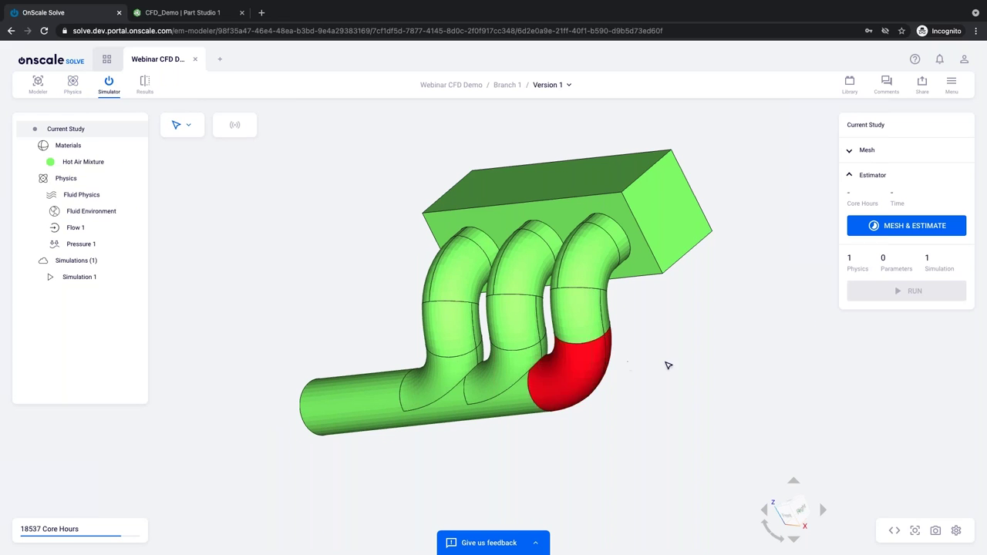
{"action": "left_click_drag", "start_coordinate": [697, 363], "coordinate": [739, 379]}
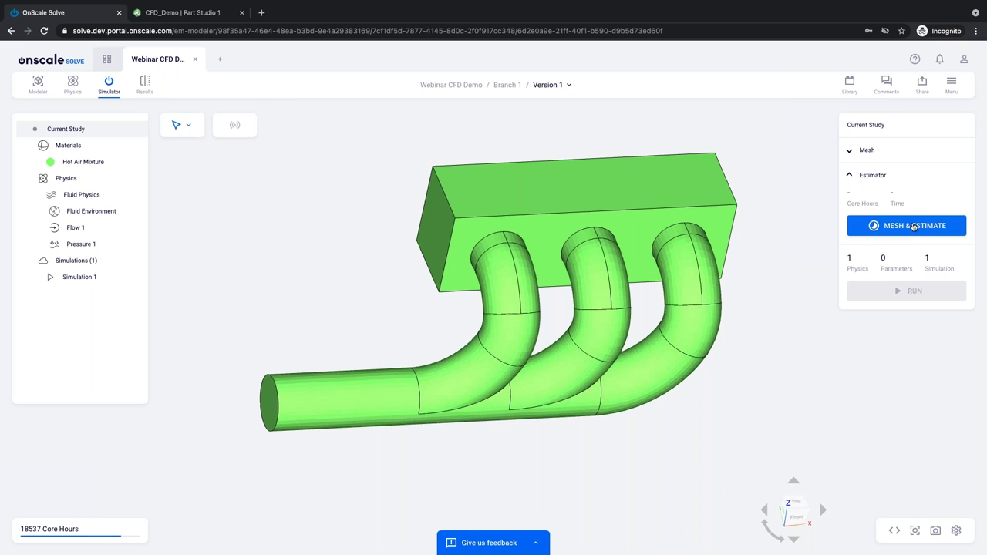
{"action": "left_click", "coordinate": [914, 226]}
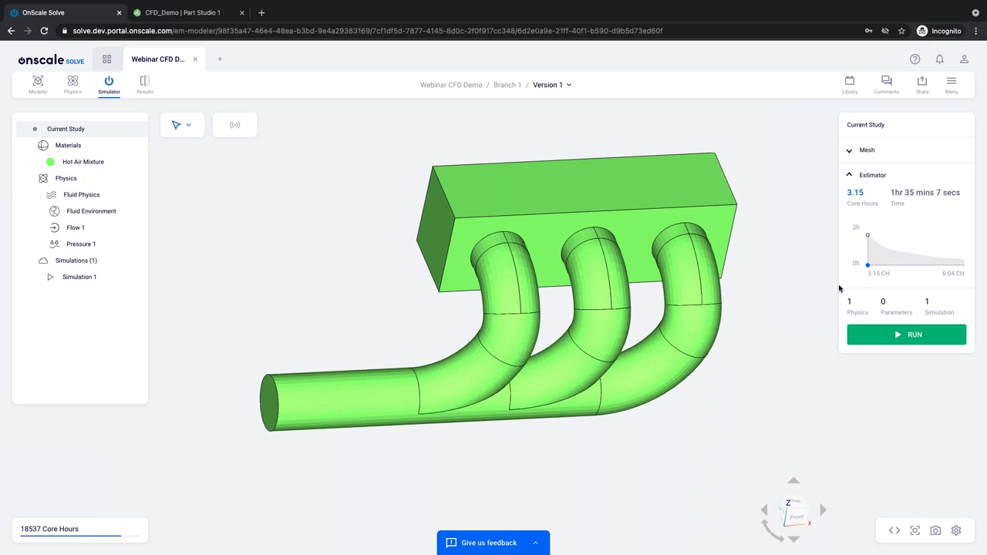
Pick the fastest 6.04 core-hour, 18 min 37 s option and launch Fluid Study 1.
{"action": "mouse_move", "coordinate": [898, 264]}
{"action": "mouse_move", "coordinate": [868, 260]}
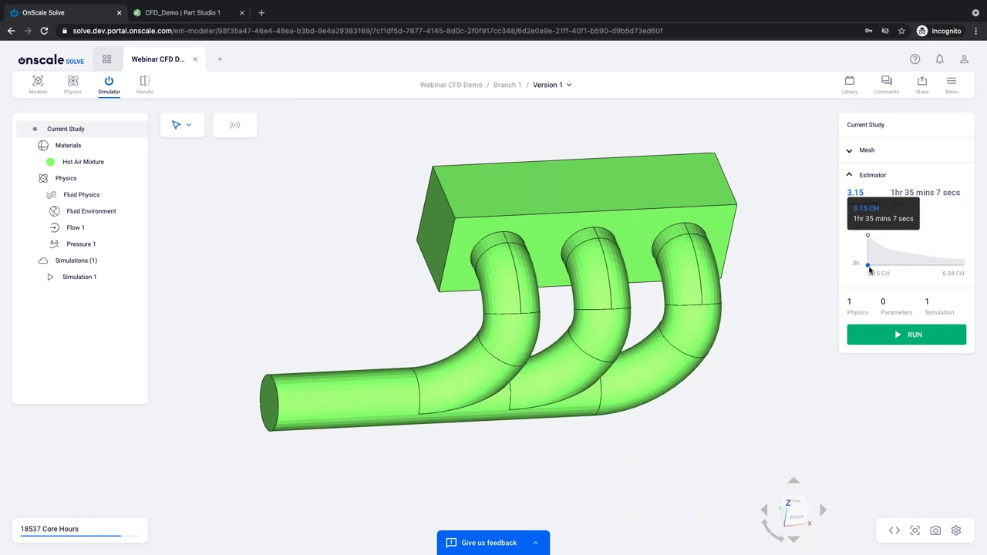
{"action": "left_click_drag", "start_coordinate": [870, 269], "coordinate": [944, 267]}
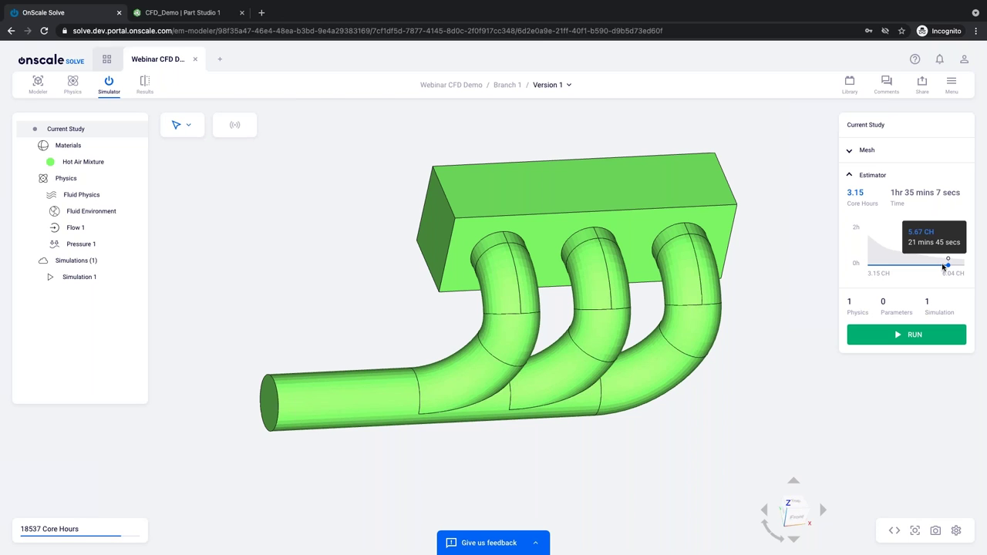
{"action": "left_click_drag", "start_coordinate": [944, 267], "coordinate": [980, 269]}
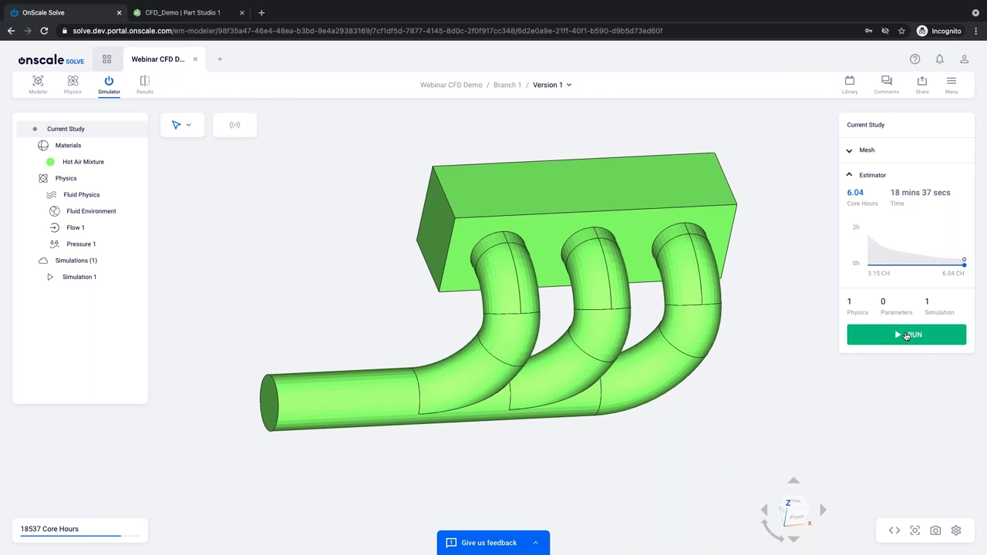
{"action": "left_click", "coordinate": [908, 335]}
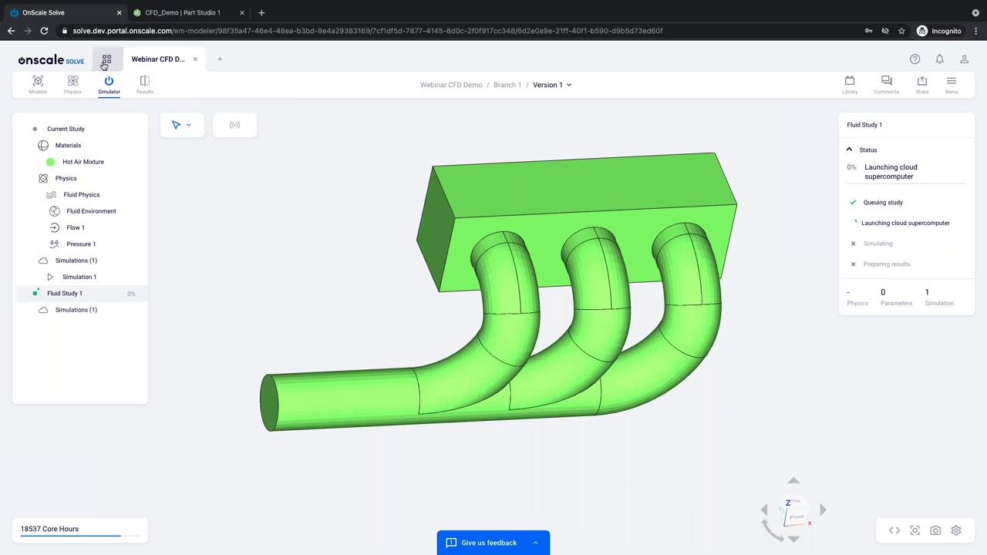
Return to the dashboard and open the CFD Demo Results project with studies FS1, FS2 and CFD Demo Results.
{"action": "left_click", "coordinate": [107, 62]}
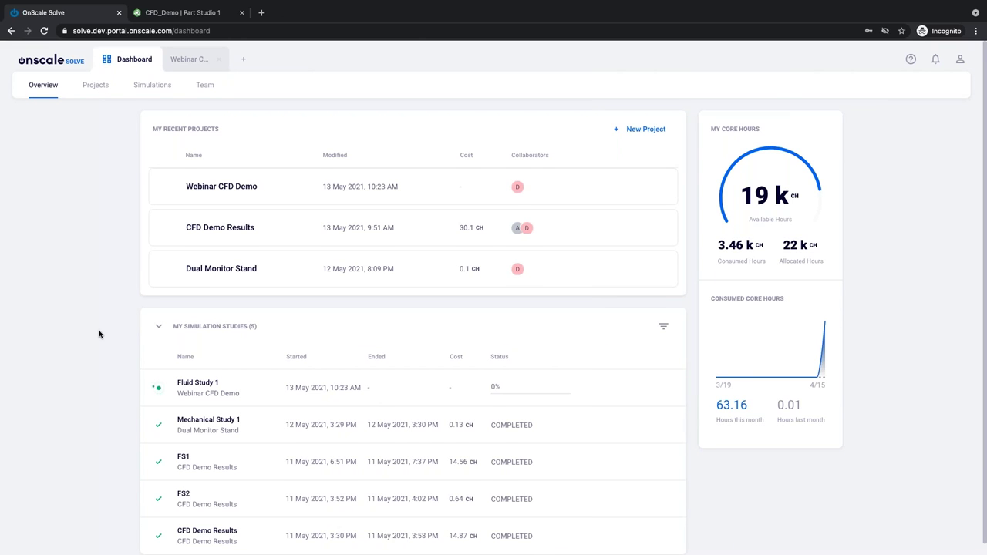
{"action": "scroll", "coordinate": [99, 334], "scroll_direction": "down", "scroll_amount": 1}
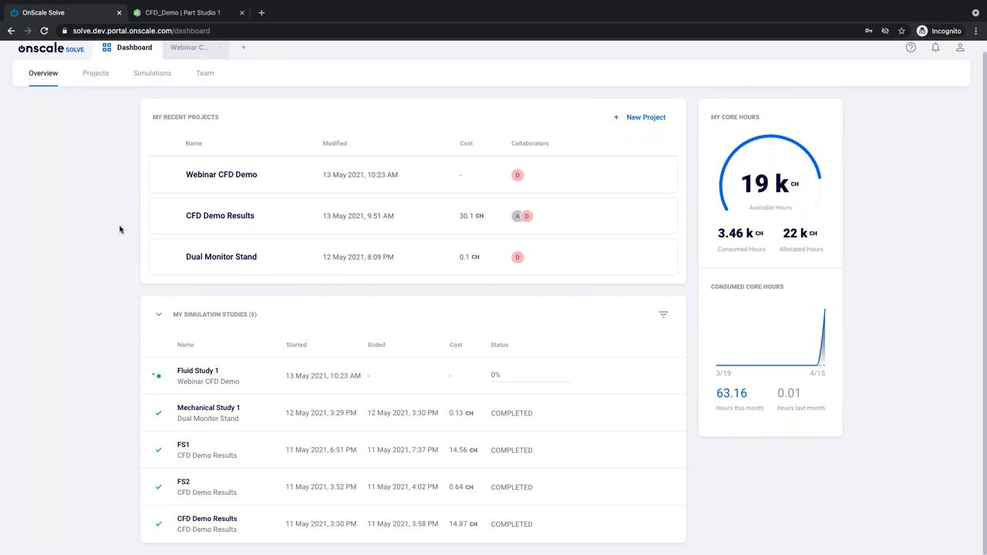
{"action": "left_click", "coordinate": [221, 217]}
{"action": "scroll", "coordinate": [91, 290], "scroll_direction": "down", "scroll_amount": 5}
{"action": "mouse_move", "coordinate": [227, 403]}
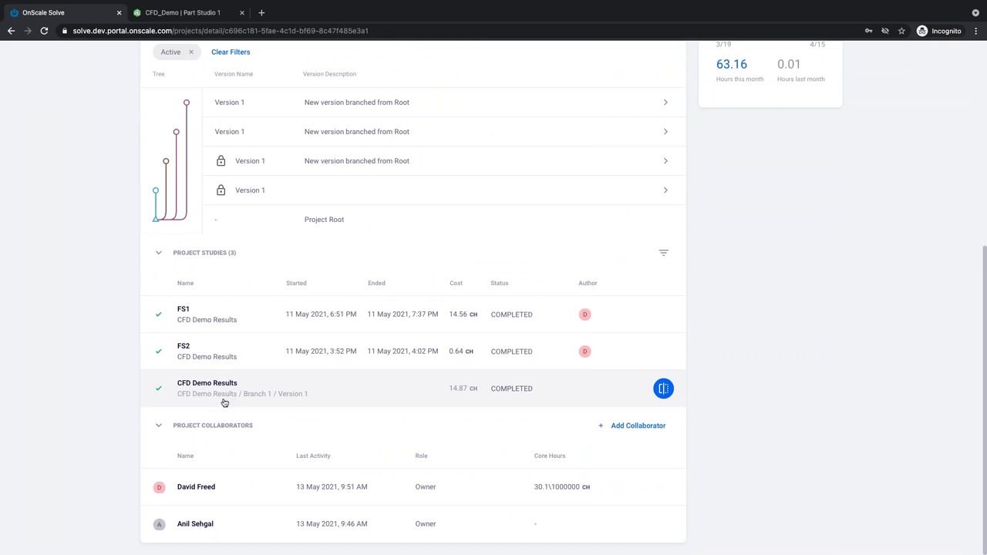
Open the CFD Demo Results study in the modeler and orbit to a front view of velocity magnitude, 0–21.33 m/s.
{"action": "left_click", "coordinate": [655, 393]}
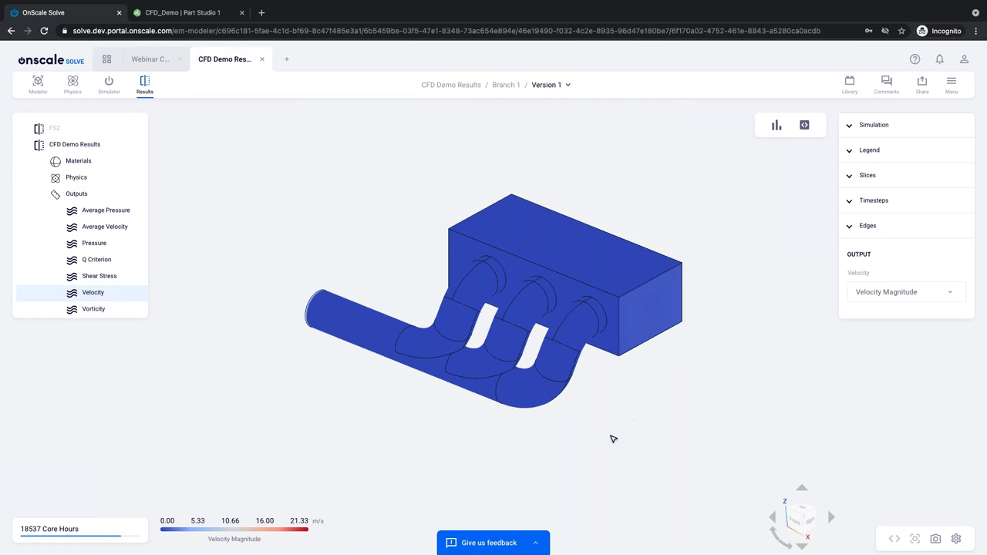
{"action": "scroll", "coordinate": [631, 427], "scroll_direction": "up", "scroll_amount": 2}
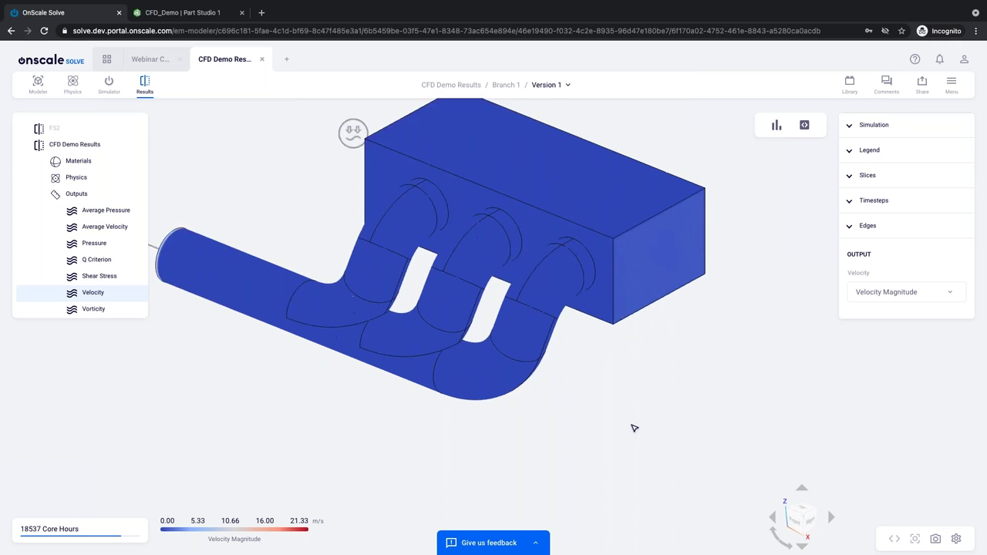
{"action": "left_click_drag", "start_coordinate": [605, 491], "coordinate": [681, 497]}
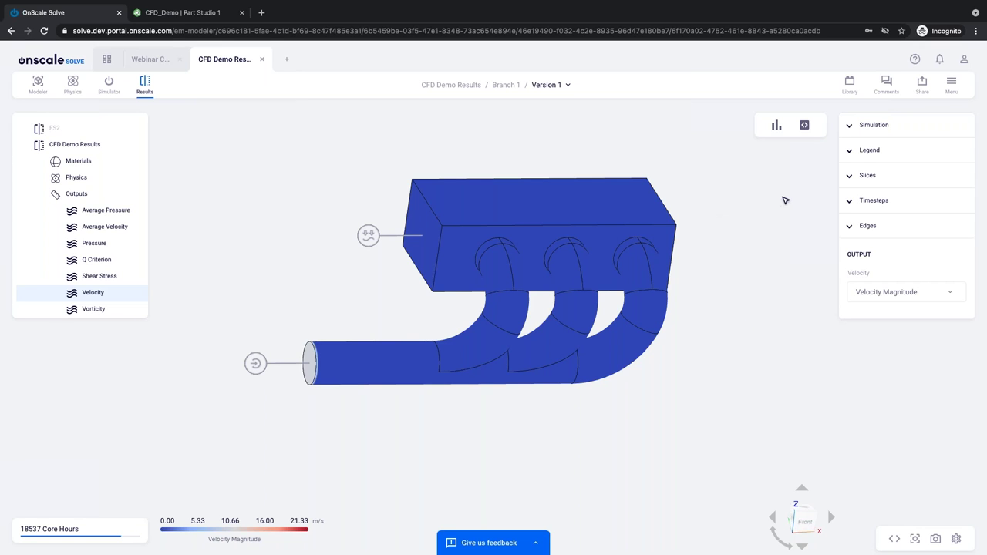
Slice the manifold along Y to expose peak velocity near 21.33 m/s in the intake pipe.
{"action": "left_click", "coordinate": [849, 184]}
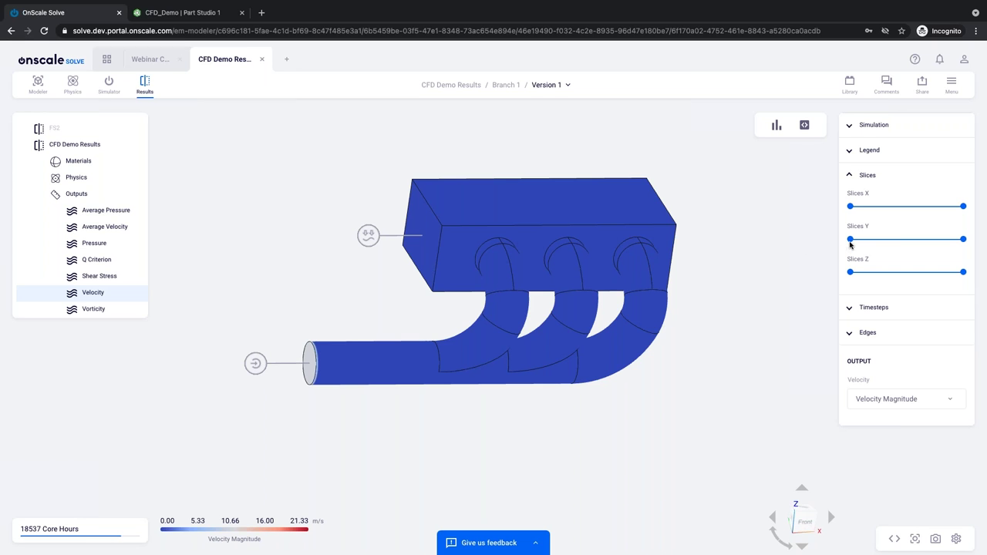
{"action": "left_click_drag", "start_coordinate": [851, 240], "coordinate": [866, 245]}
{"action": "left_click_drag", "start_coordinate": [473, 438], "coordinate": [453, 414]}
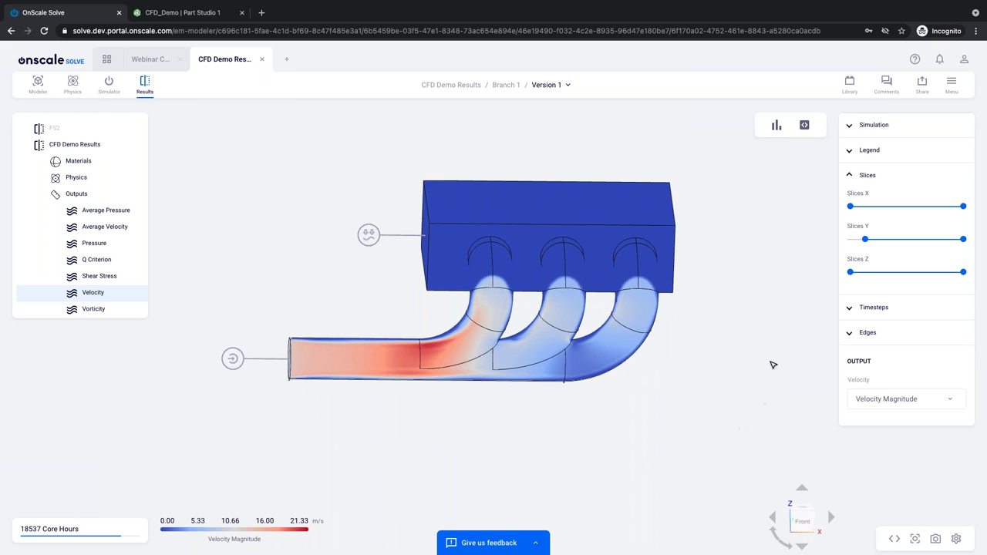
{"action": "left_click", "coordinate": [855, 313]}
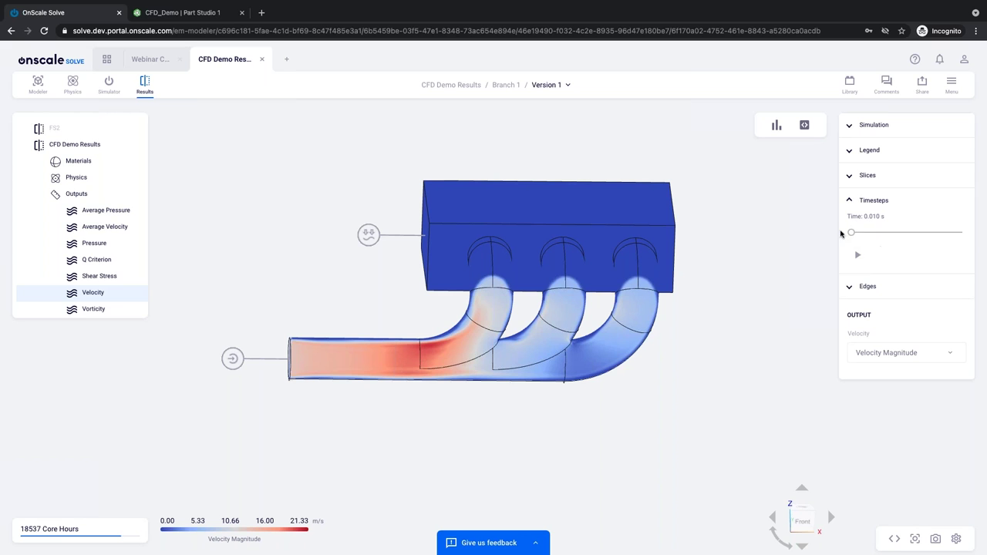
{"action": "left_click", "coordinate": [854, 179]}
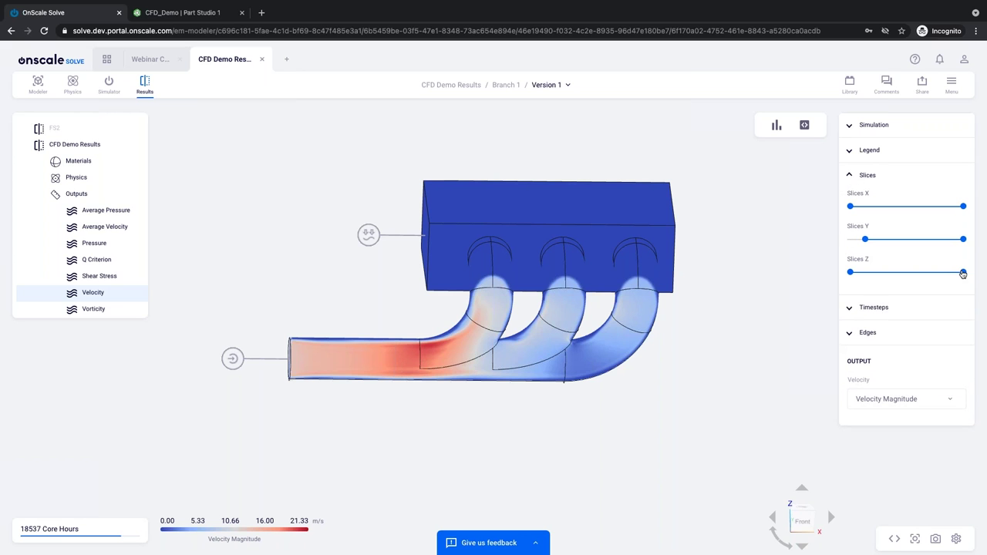
Trim the top of the box with a Z slice and orbit to a three-quarter view.
{"action": "left_click_drag", "start_coordinate": [962, 274], "coordinate": [929, 283]}
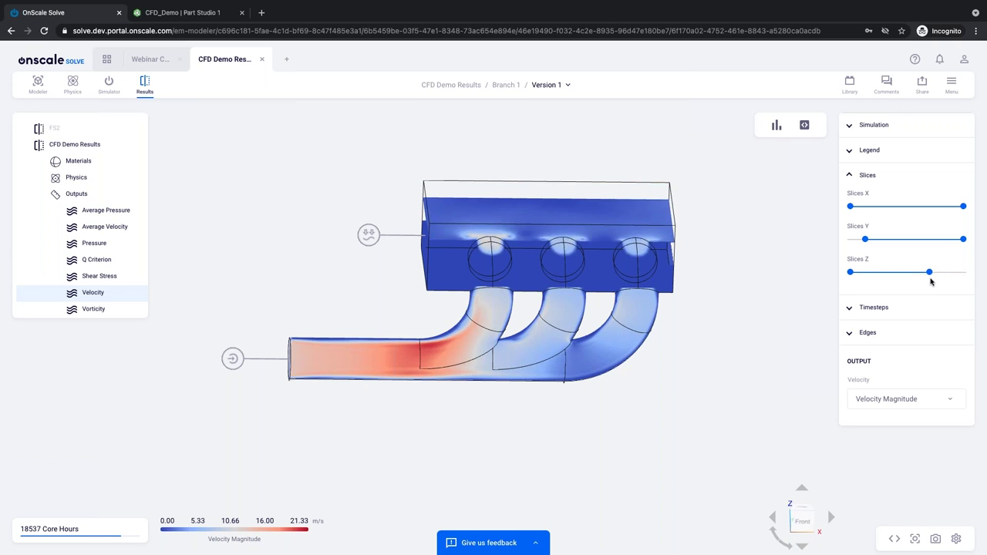
{"action": "left_click_drag", "start_coordinate": [753, 337], "coordinate": [588, 319]}
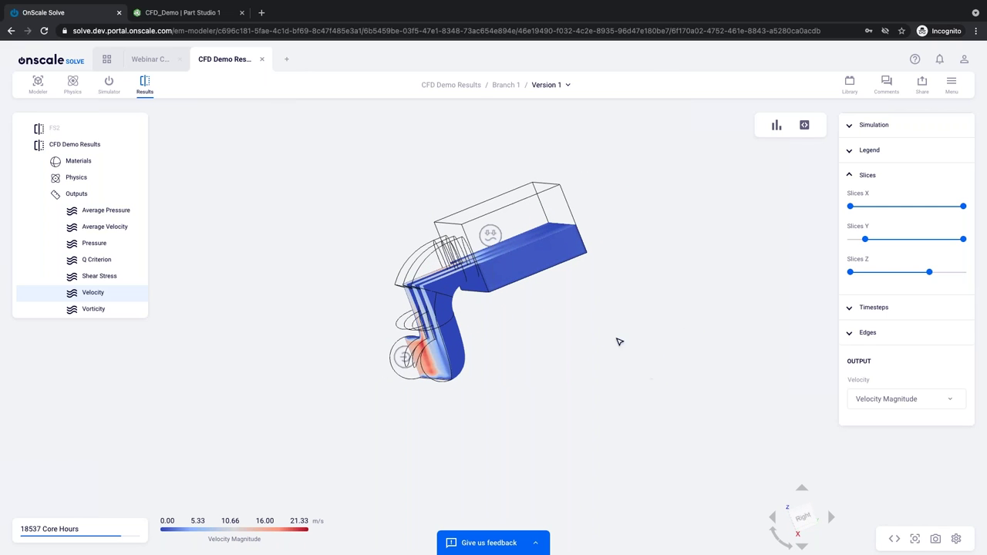
{"action": "left_click_drag", "start_coordinate": [640, 344], "coordinate": [747, 377]}
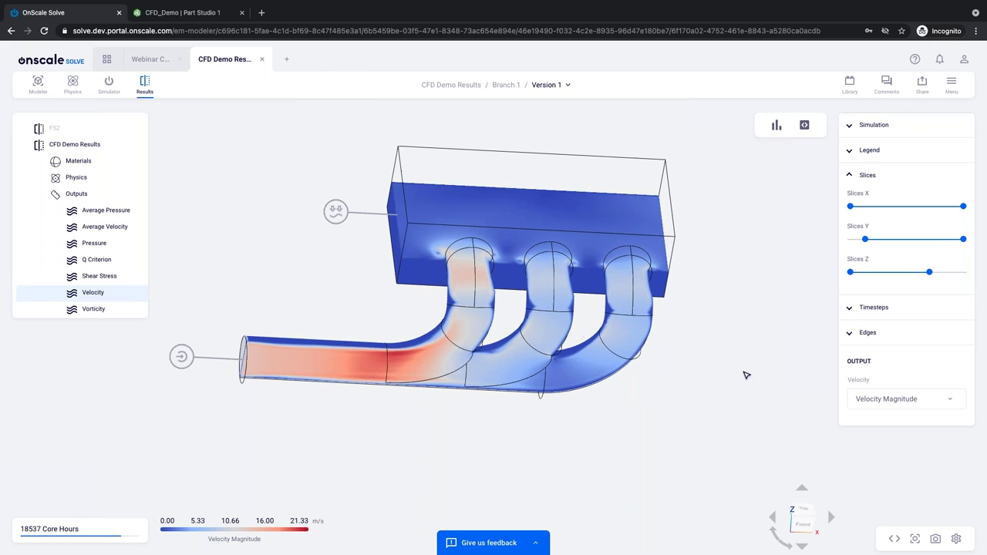
{"action": "left_click_drag", "start_coordinate": [680, 422], "coordinate": [727, 410]}
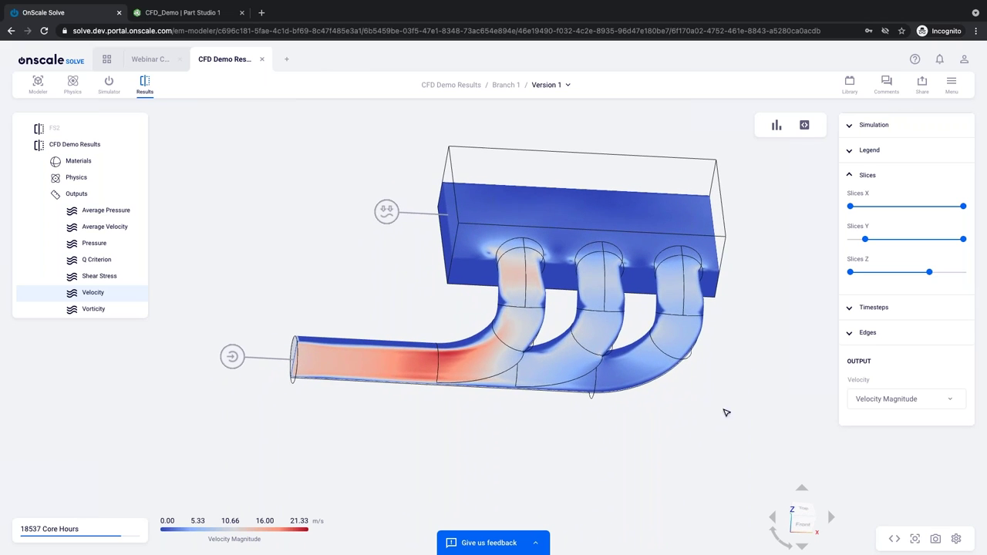
Play the sliced velocity timesteps through to the final 0.100 s.
{"action": "left_click", "coordinate": [868, 312]}
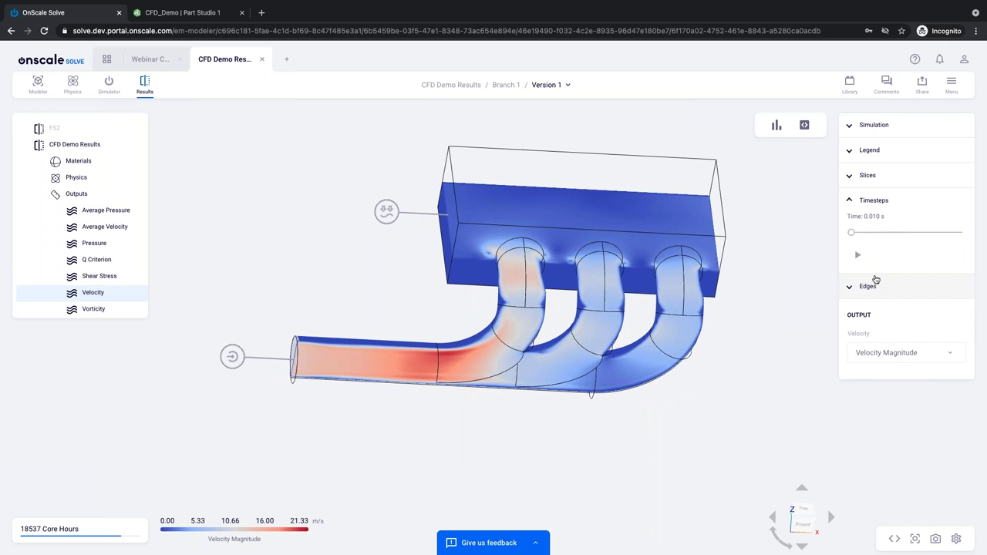
{"action": "left_click", "coordinate": [858, 258]}
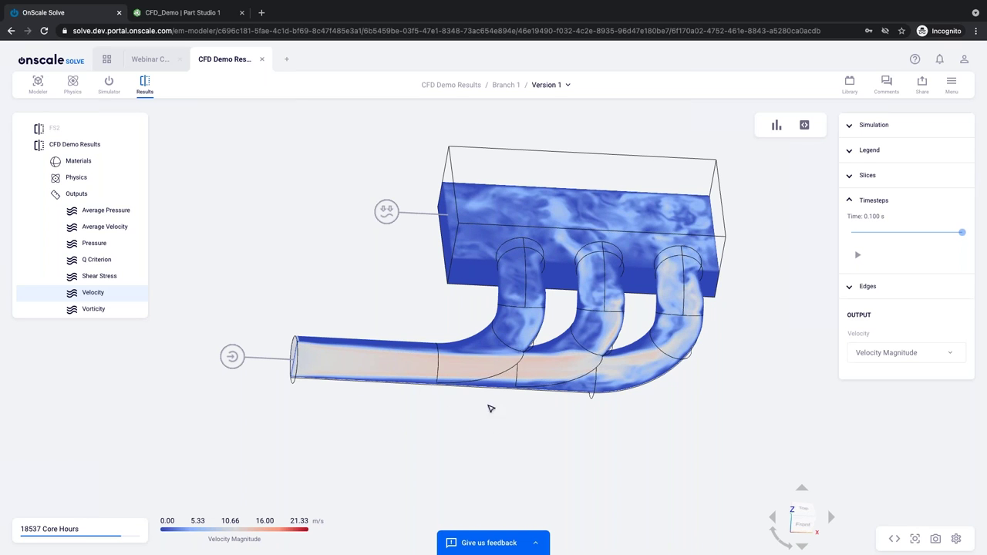
Lower the velocity legend maximum to 12.80 m/s and tilt the view slightly from above.
{"action": "left_click", "coordinate": [880, 150]}
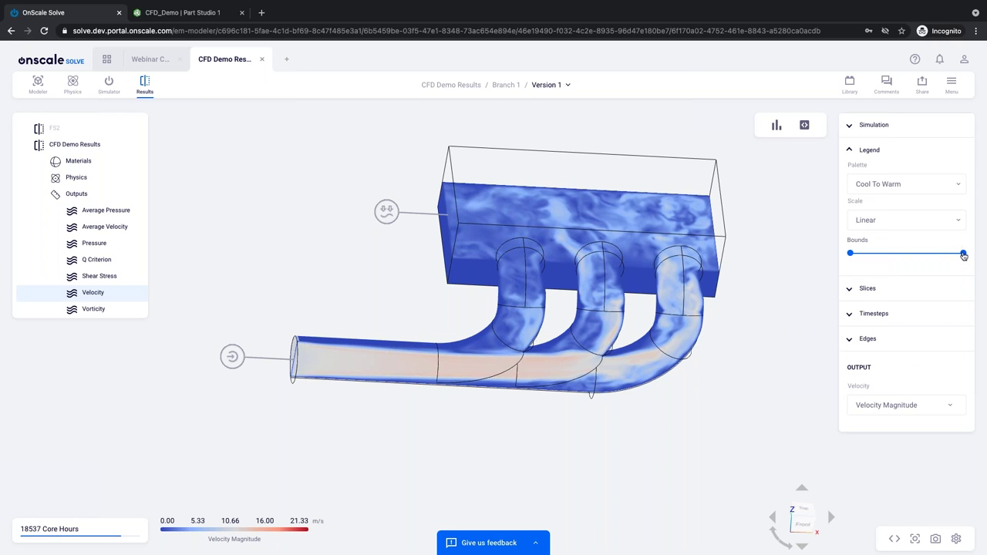
{"action": "left_click_drag", "start_coordinate": [963, 255], "coordinate": [918, 259]}
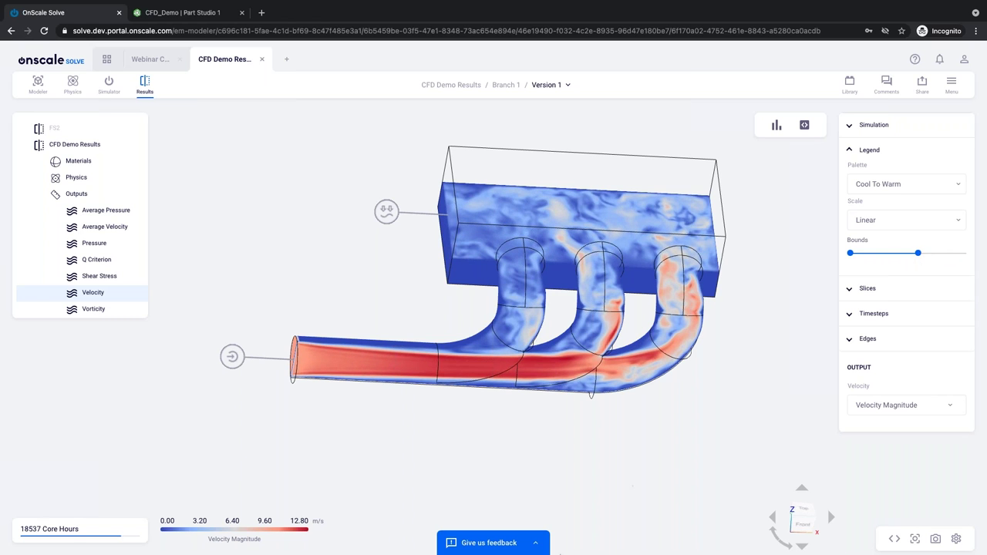
{"action": "left_click_drag", "start_coordinate": [685, 454], "coordinate": [689, 444]}
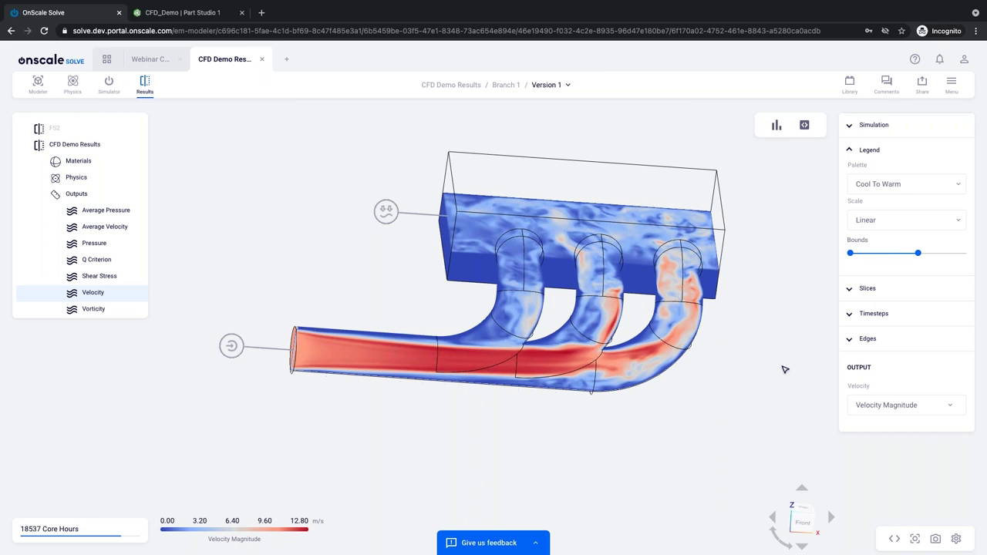
Replay the 0–12.80 m/s velocity results through every timestep to 0.100 s.
{"action": "left_click", "coordinate": [845, 314]}
{"action": "left_click", "coordinate": [857, 258]}
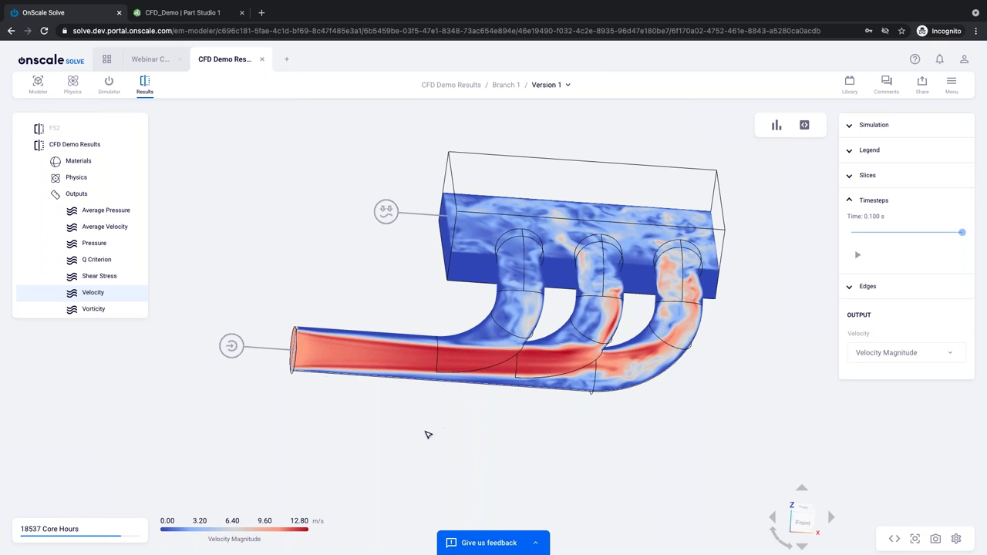
From the back view, extend the Z slice to the box top to expose the three runners' cross-sectional velocity.
{"action": "left_click_drag", "start_coordinate": [439, 434], "coordinate": [662, 486]}
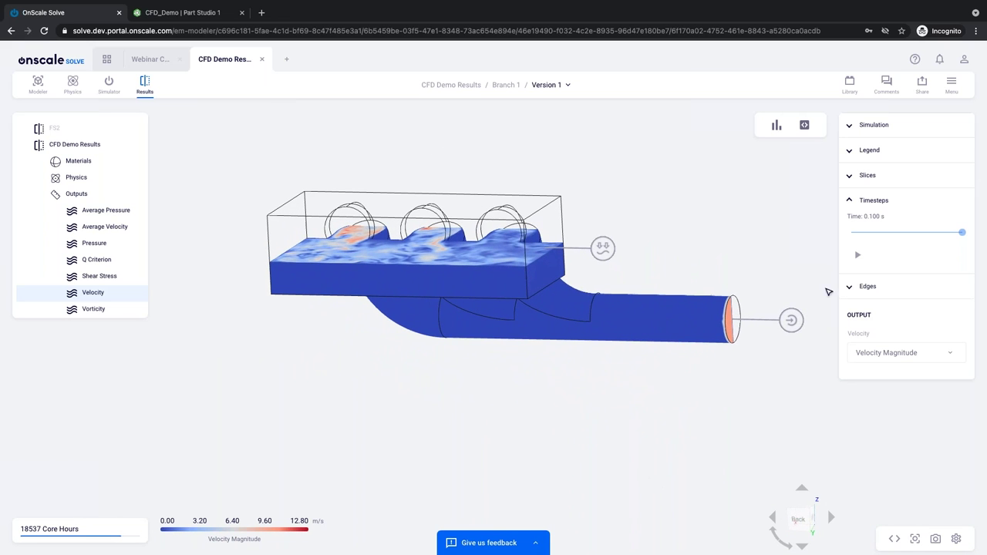
{"action": "left_click", "coordinate": [849, 175]}
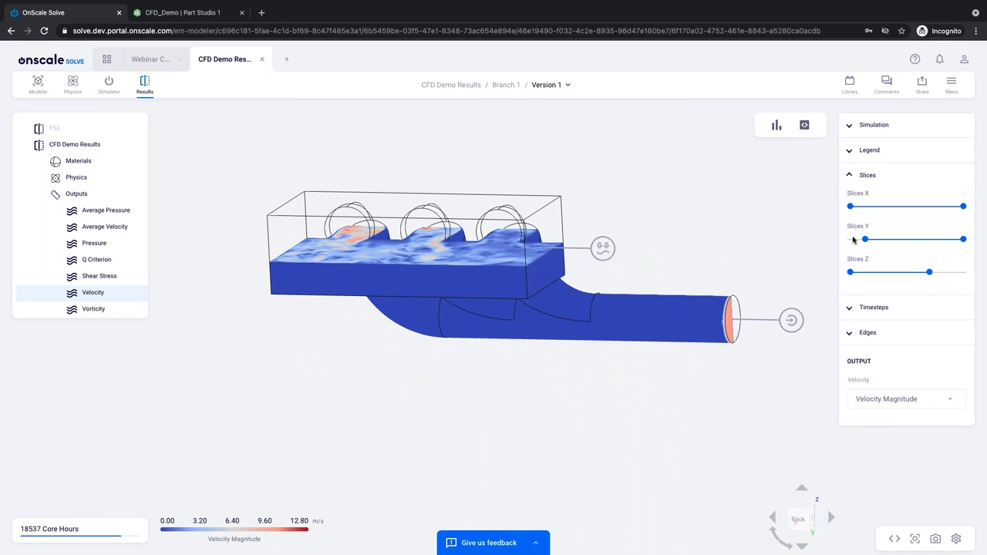
{"action": "left_click_drag", "start_coordinate": [931, 275], "coordinate": [898, 262]}
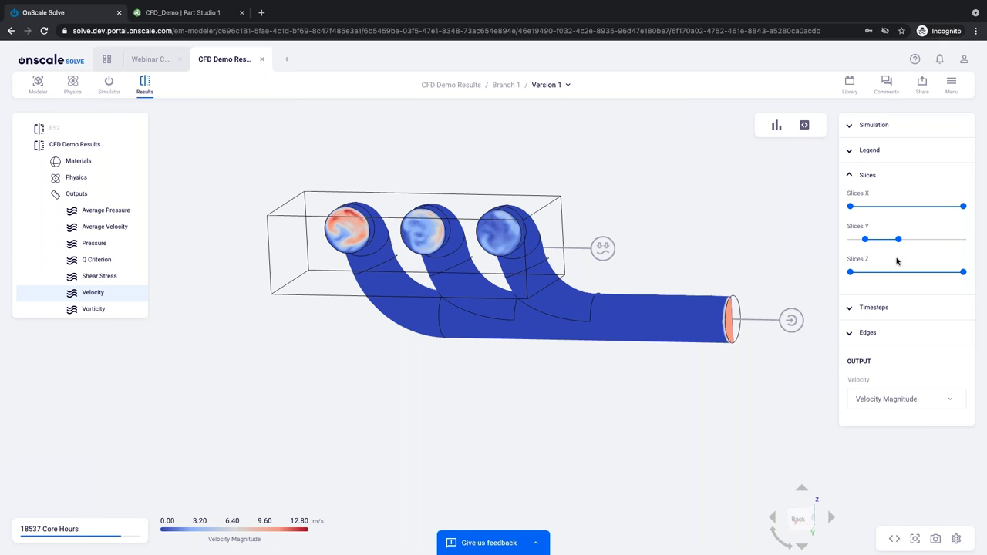
{"action": "mouse_move", "coordinate": [633, 412]}
{"action": "left_mouse_down"}
{"action": "mouse_move", "coordinate": [652, 408]}
{"action": "mouse_move", "coordinate": [651, 398]}
{"action": "mouse_move", "coordinate": [622, 408]}
{"action": "left_mouse_up"}
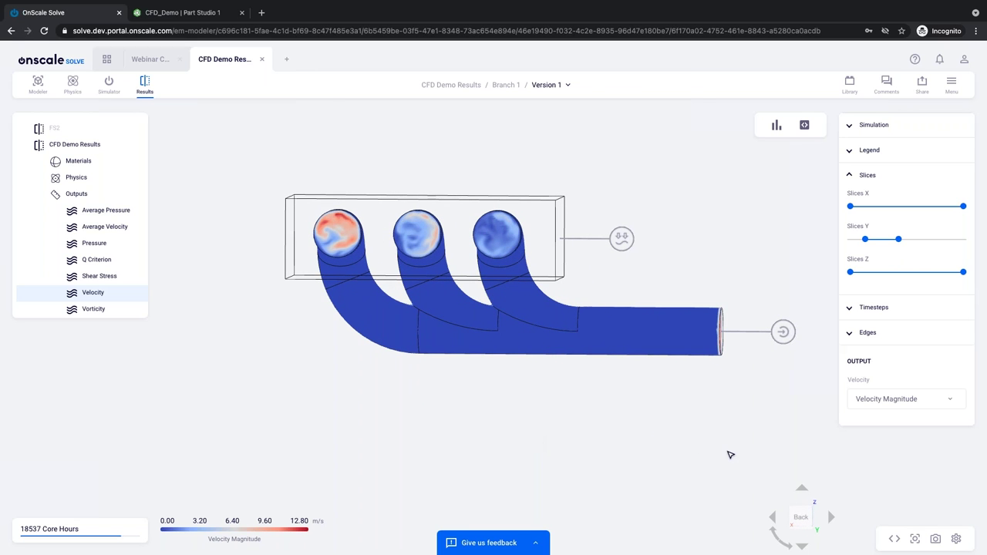
Cap the velocity legend at 8.15 m/s and replay the timesteps through to 0.100 s.
{"action": "left_click", "coordinate": [895, 153]}
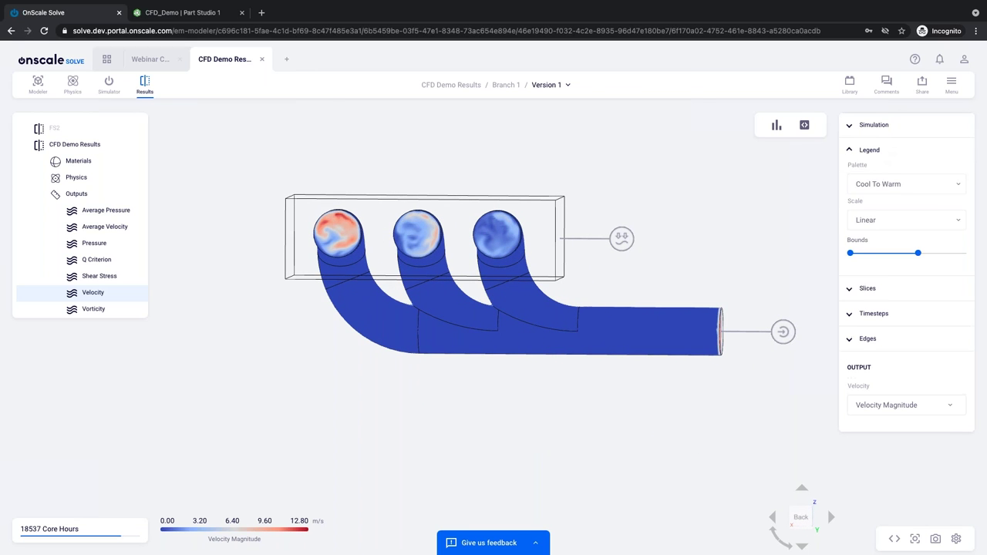
{"action": "left_click_drag", "start_coordinate": [918, 257], "coordinate": [894, 264]}
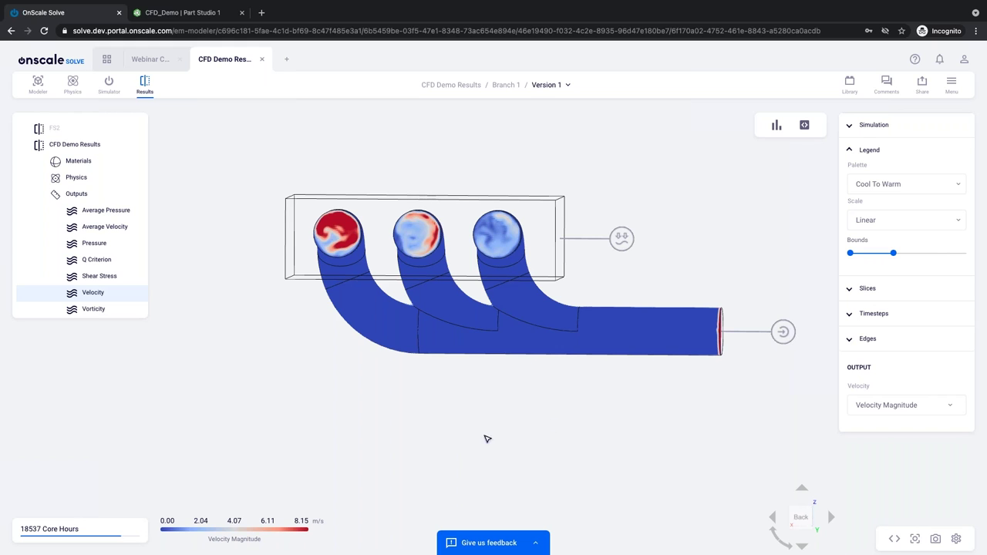
{"action": "left_click", "coordinate": [874, 313]}
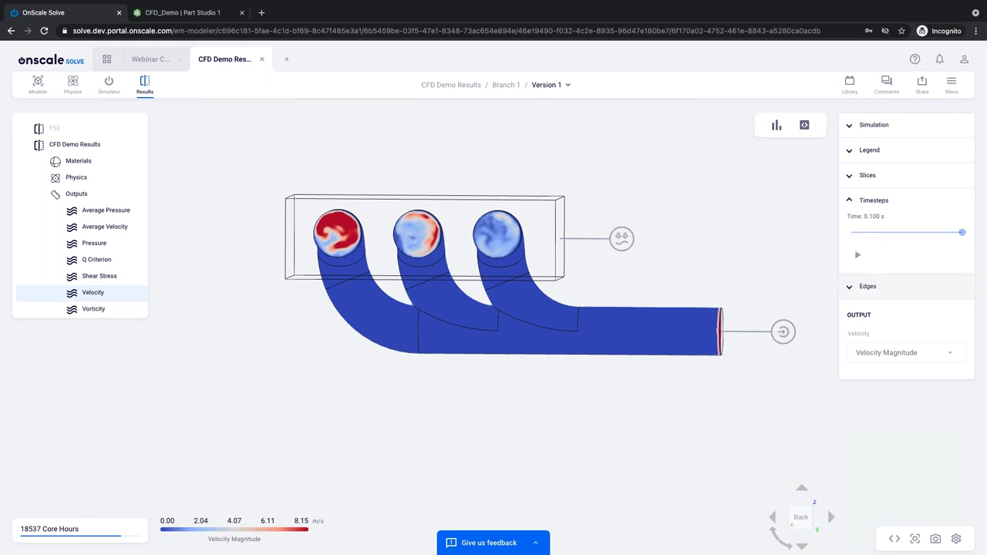
{"action": "left_click", "coordinate": [856, 256]}
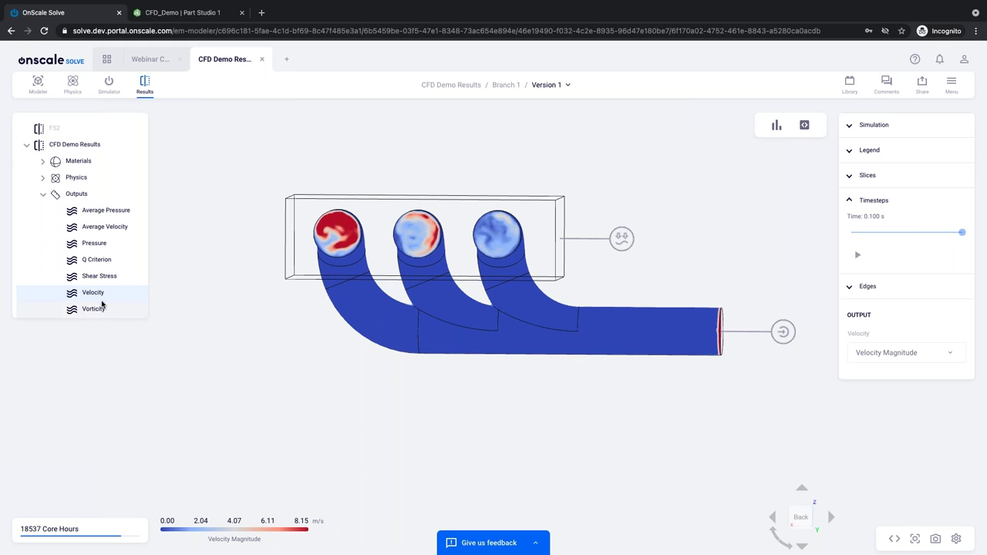
Switch the plot to Average Velocity and orbit the manifold back to the front view.
{"action": "left_click", "coordinate": [115, 227]}
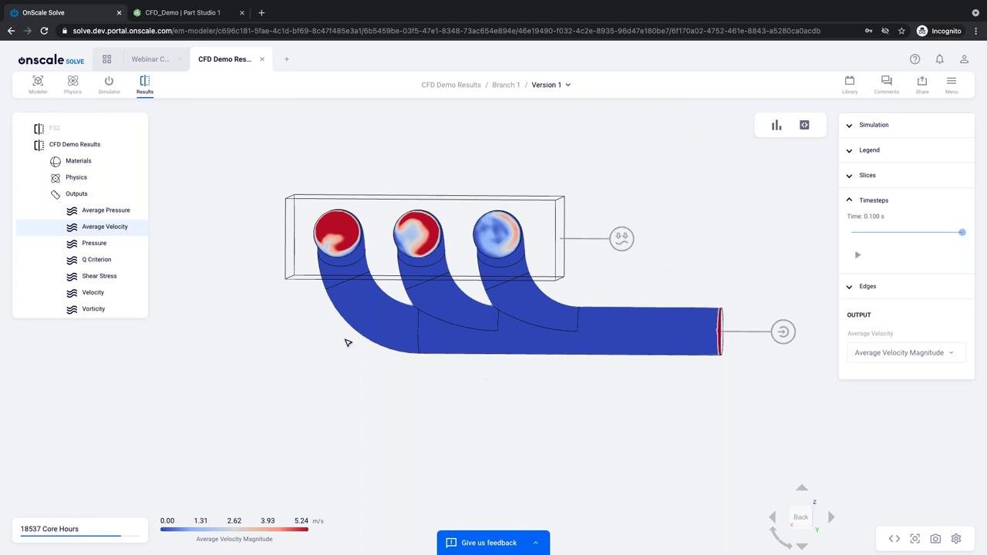
{"action": "mouse_move", "coordinate": [348, 233]}
{"action": "left_click_drag", "start_coordinate": [777, 367], "coordinate": [552, 401]}
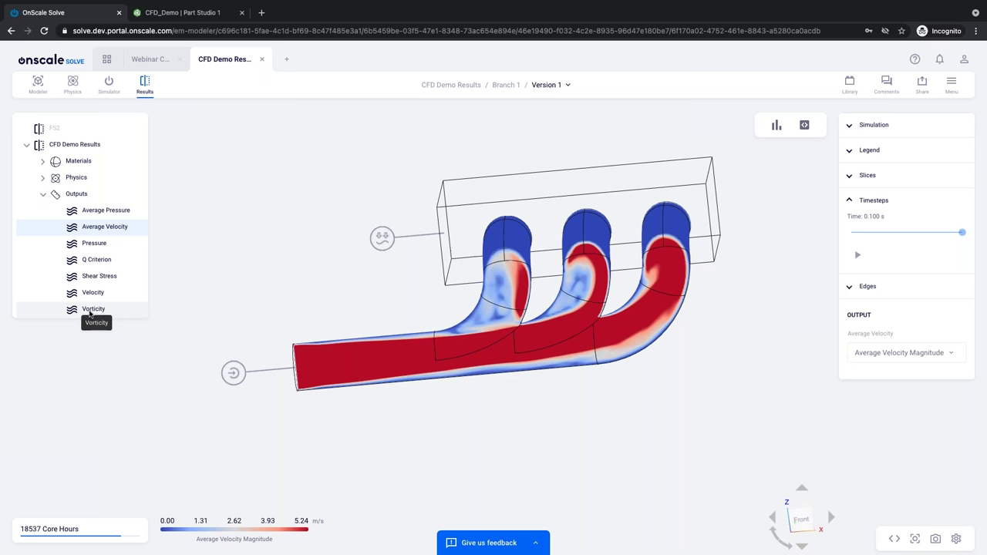
Plot vorticity, widen the Y slice through the plenum box, and play the timesteps.
{"action": "left_click", "coordinate": [91, 311]}
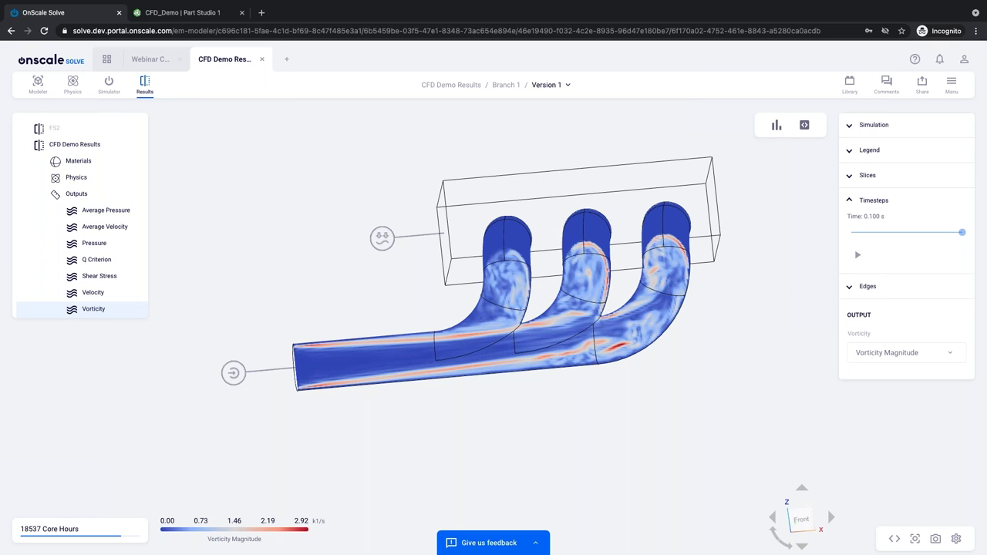
{"action": "left_click", "coordinate": [870, 176]}
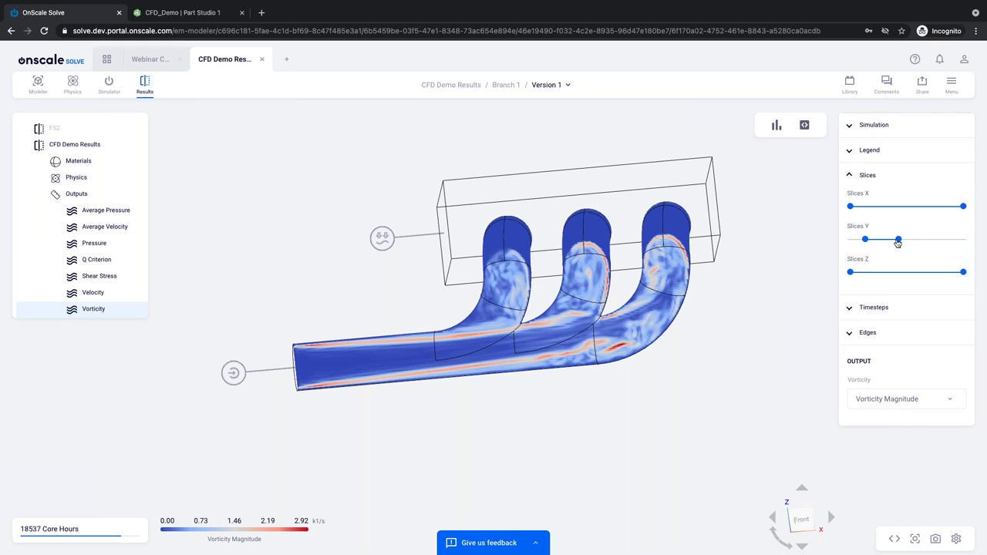
{"action": "left_click_drag", "start_coordinate": [898, 240], "coordinate": [926, 274]}
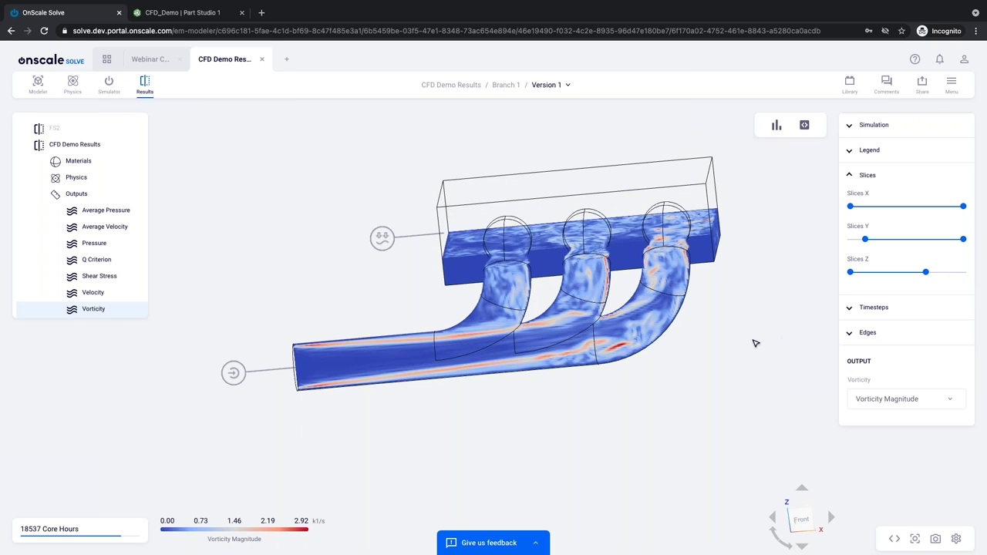
{"action": "left_click", "coordinate": [850, 308]}
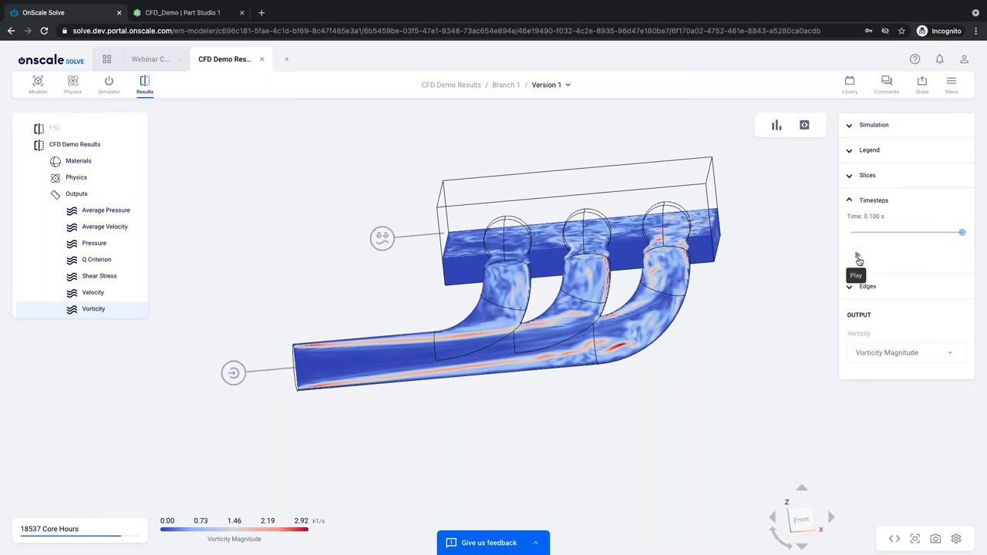
{"action": "left_click", "coordinate": [857, 255]}
Plot Q Criterion with its legend bounds narrowed to -1.30e6 through 1.45e6.
{"action": "left_click", "coordinate": [102, 262]}
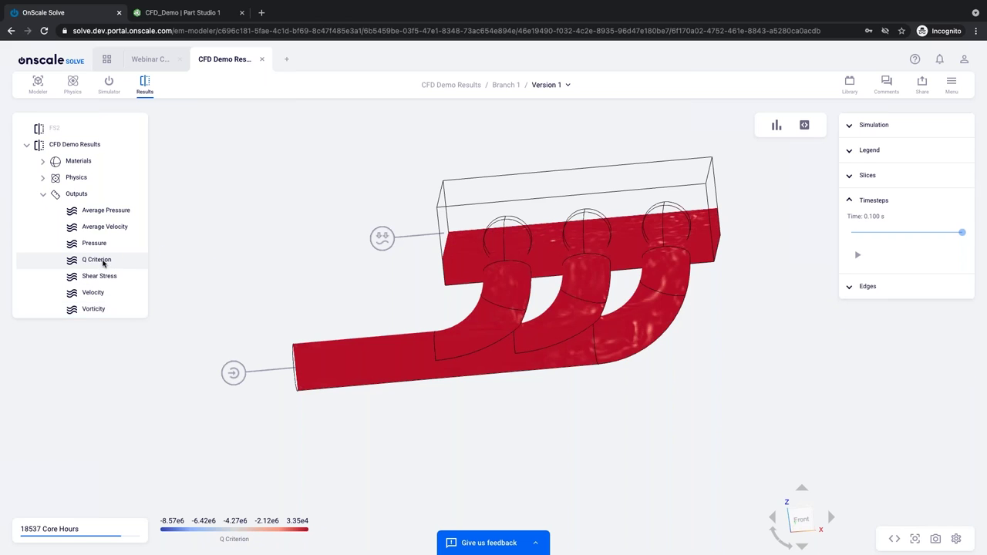
{"action": "left_click", "coordinate": [854, 154]}
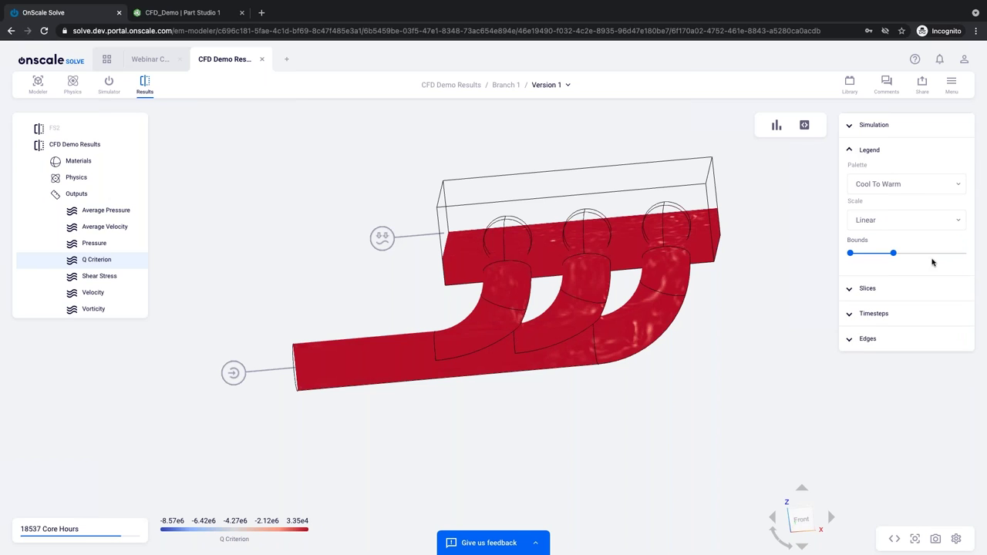
{"action": "left_click_drag", "start_coordinate": [893, 254], "coordinate": [934, 253]}
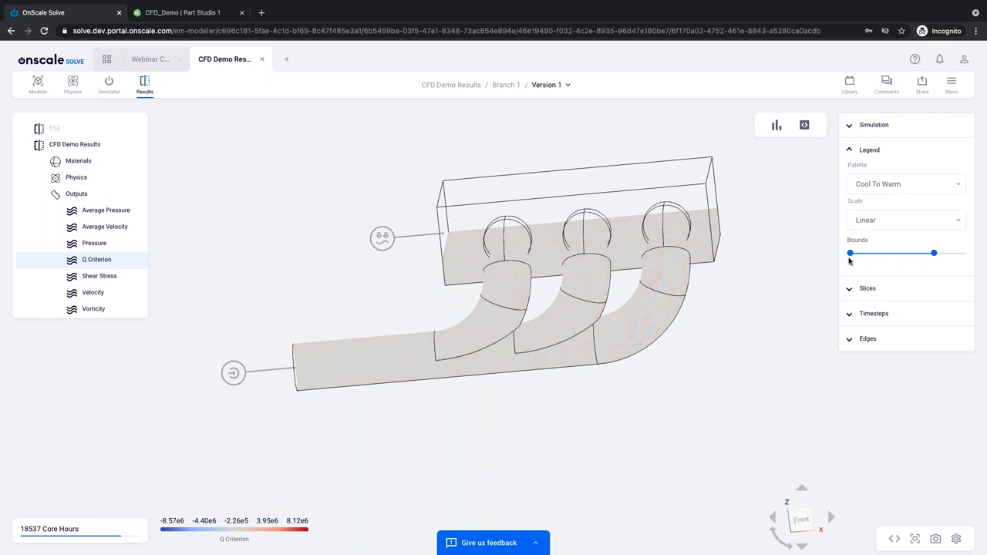
{"action": "left_click_drag", "start_coordinate": [851, 255], "coordinate": [888, 259]}
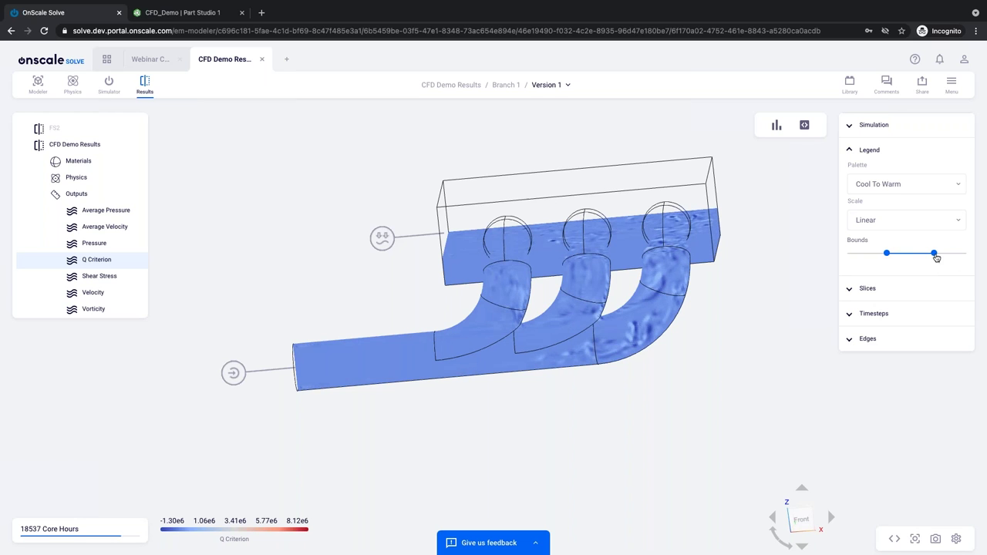
{"action": "left_click_drag", "start_coordinate": [937, 258], "coordinate": [901, 269]}
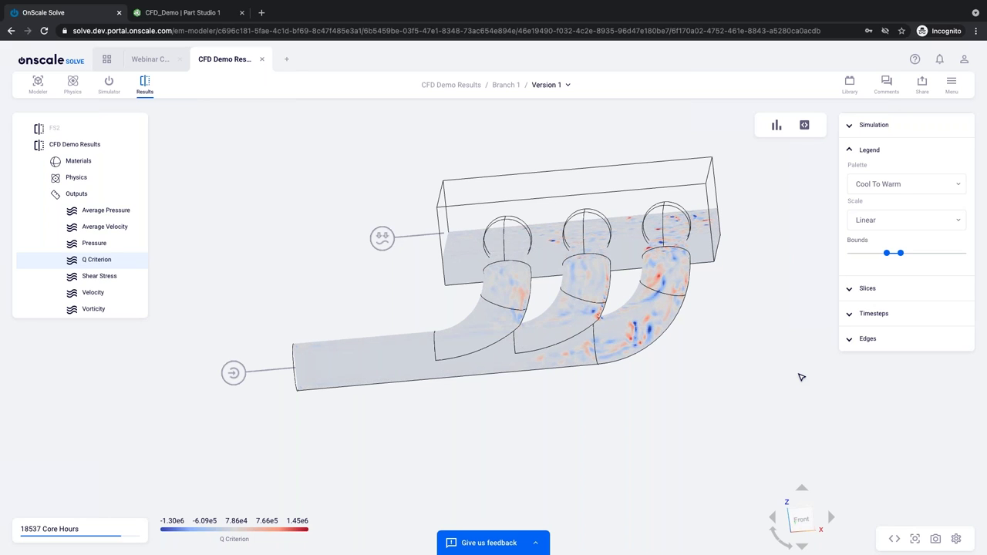
Start playback of the Q Criterion results across the simulation timesteps.
{"action": "left_click", "coordinate": [857, 314]}
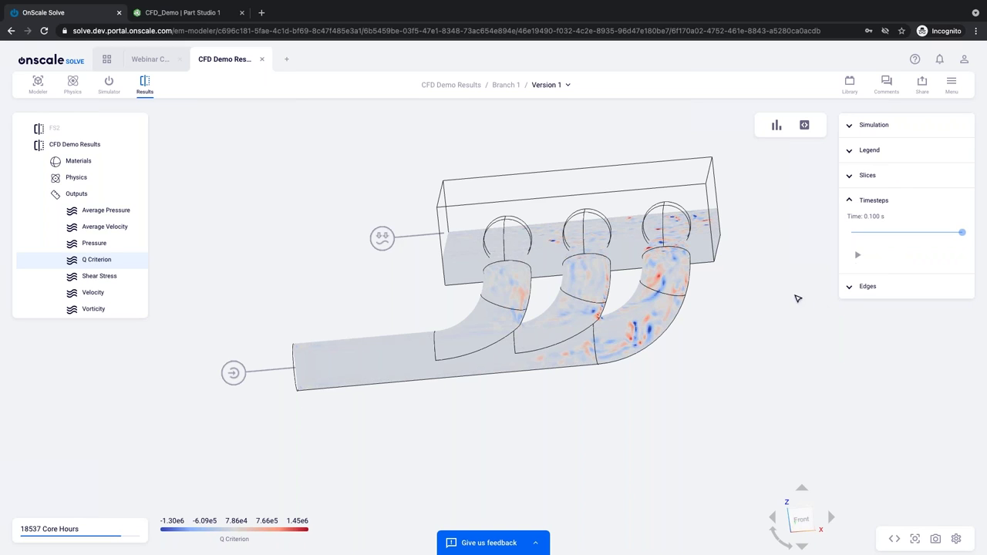
{"action": "left_click", "coordinate": [859, 258]}
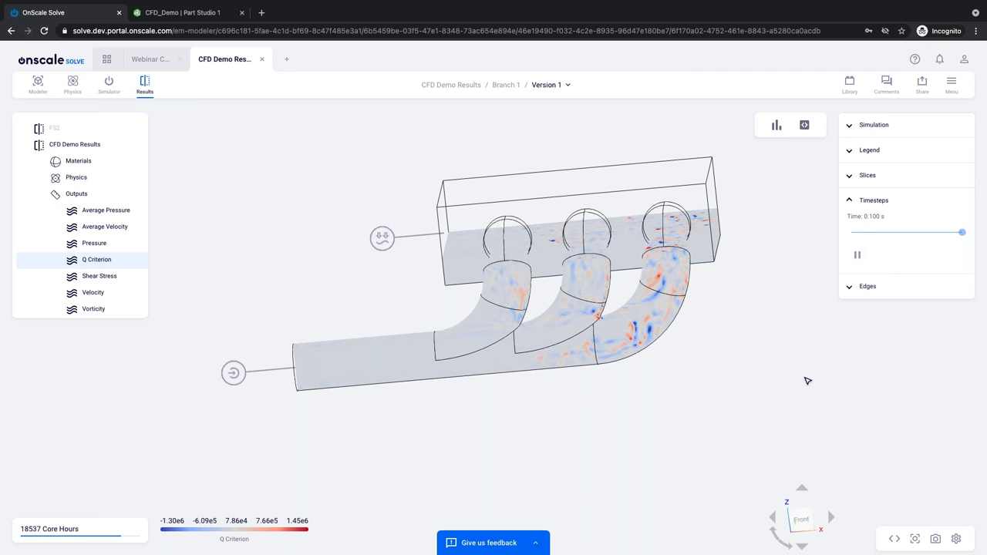